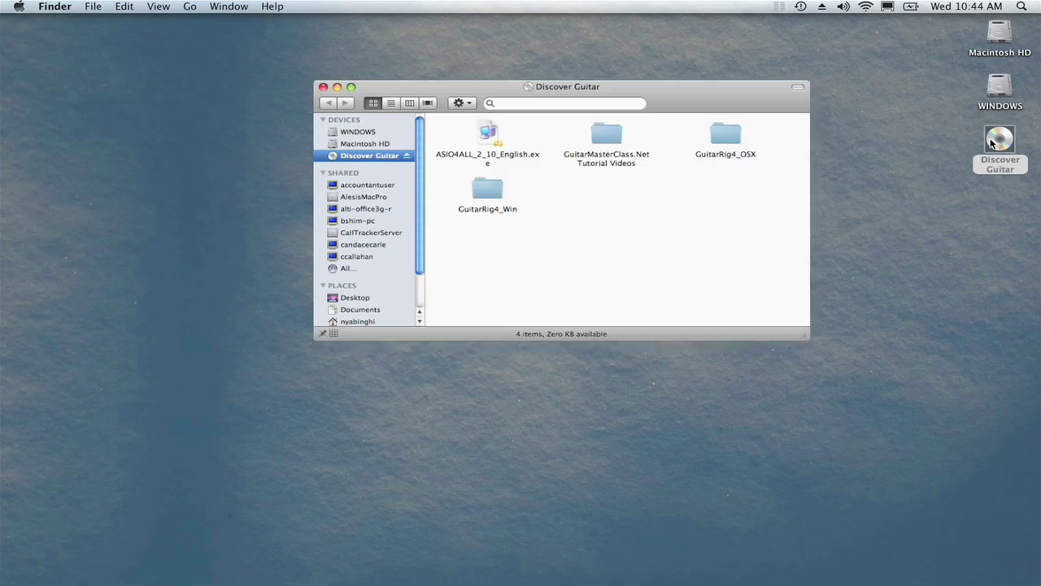
- Open the GuitarRig4_OSX folder on the Discover Guitar disc and launch Guitar Rig 4 Installer Mac.mpkg
double_click(707, 135)
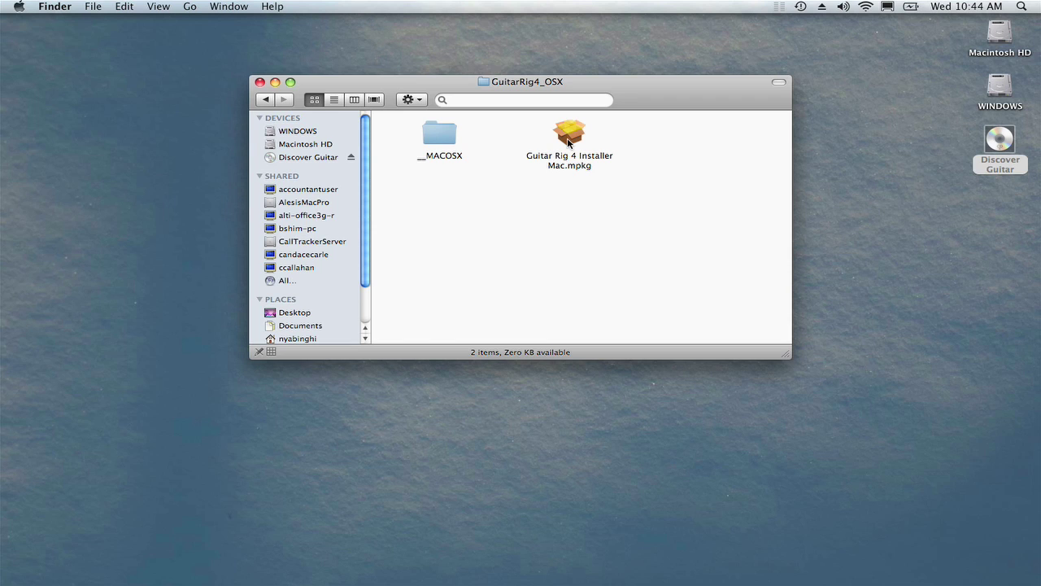
click(568, 142)
double_click(568, 142)
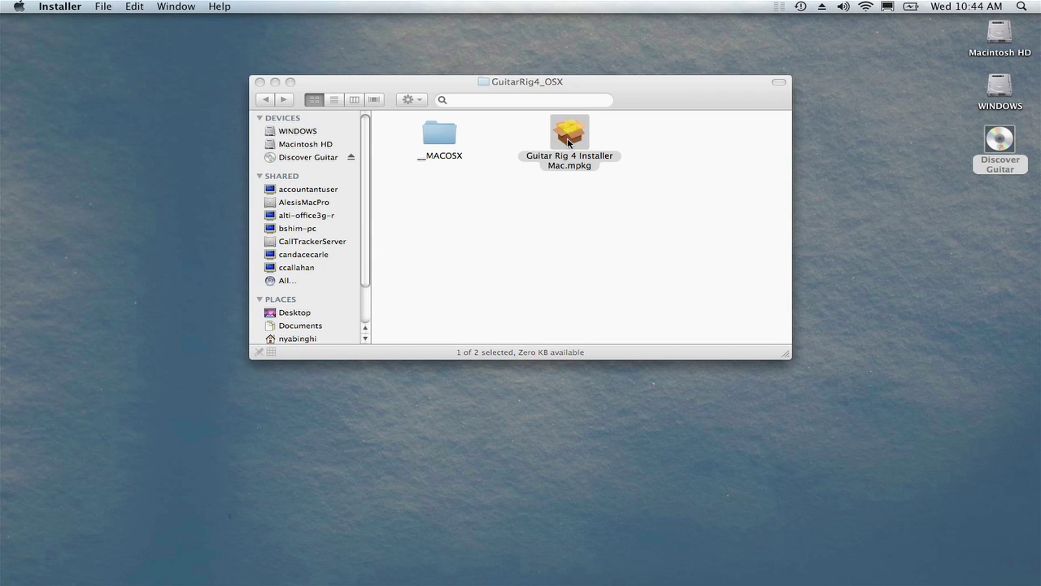
- Close the folder window, run the compatibility check, and agree to the Guitar Rig 4 license
click(259, 82)
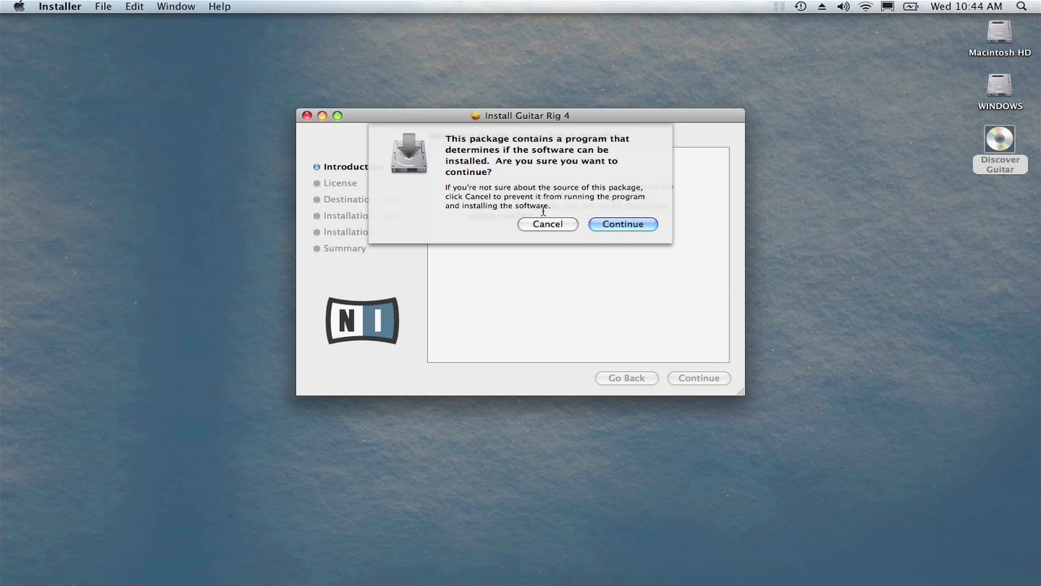
click(642, 226)
click(721, 379)
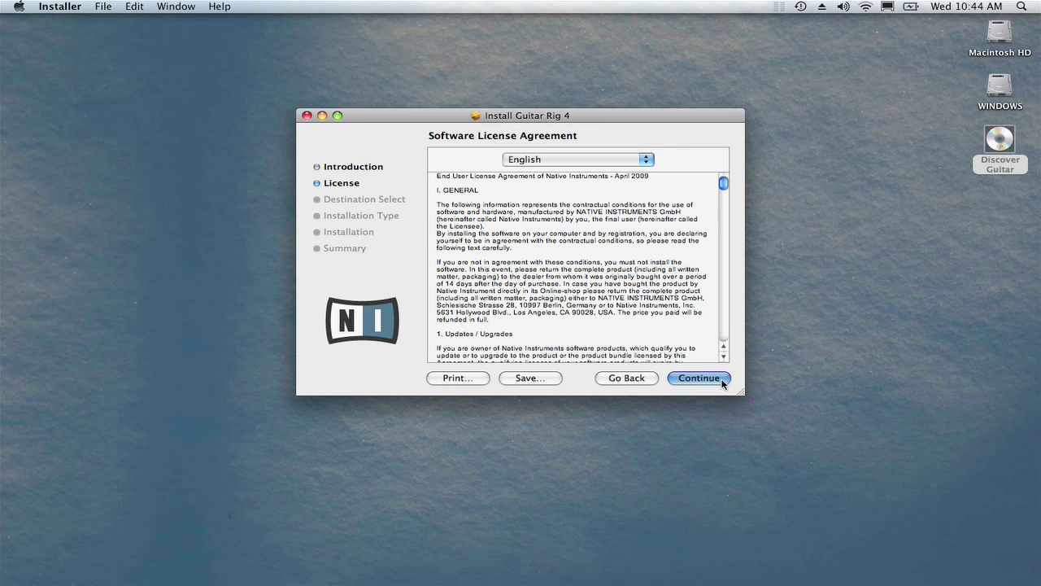
click(721, 379)
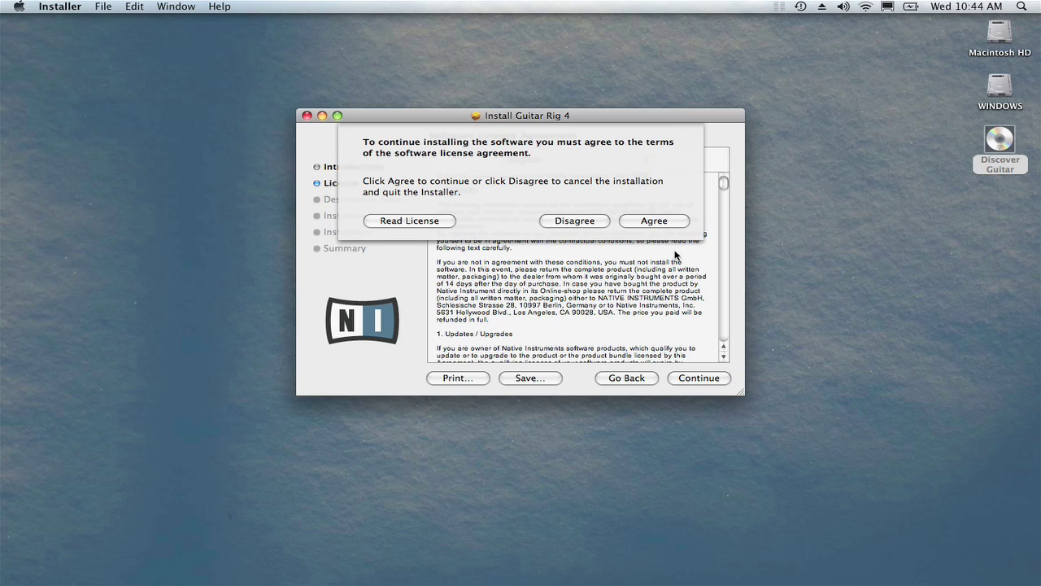
click(667, 226)
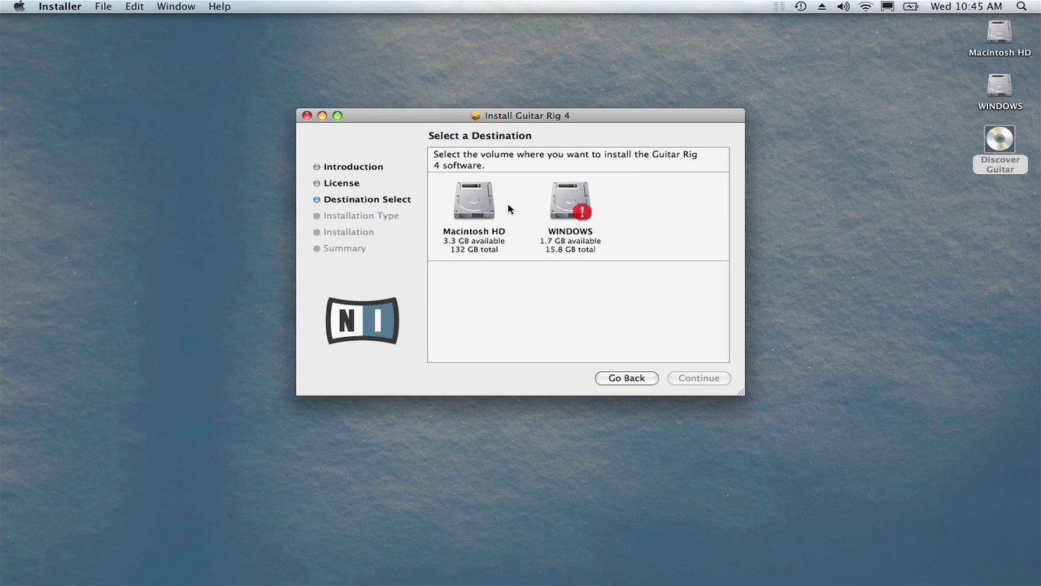
- Choose Macintosh HD as the destination and start the standard 264 MB installation
click(489, 207)
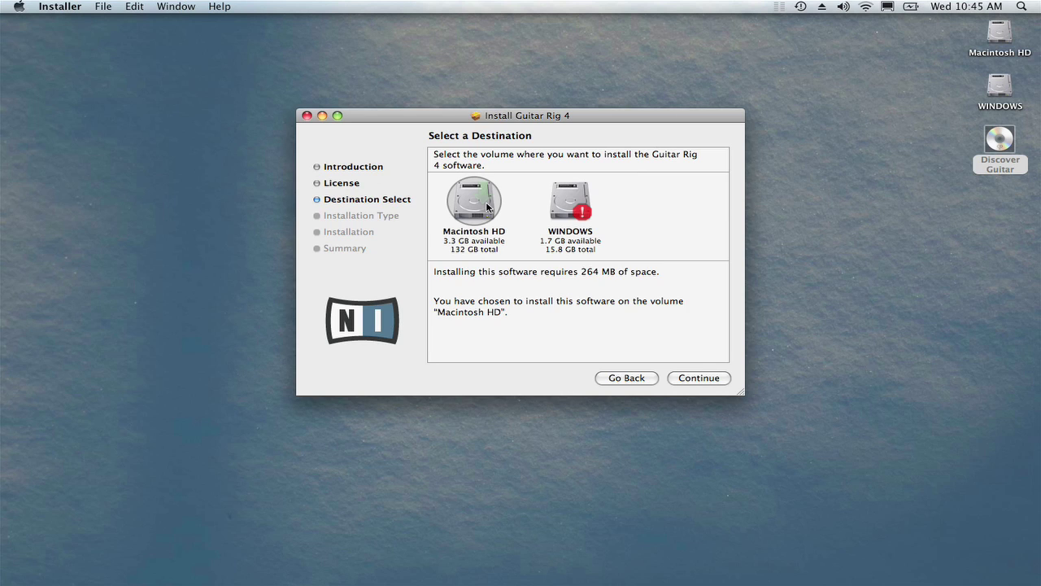
click(721, 380)
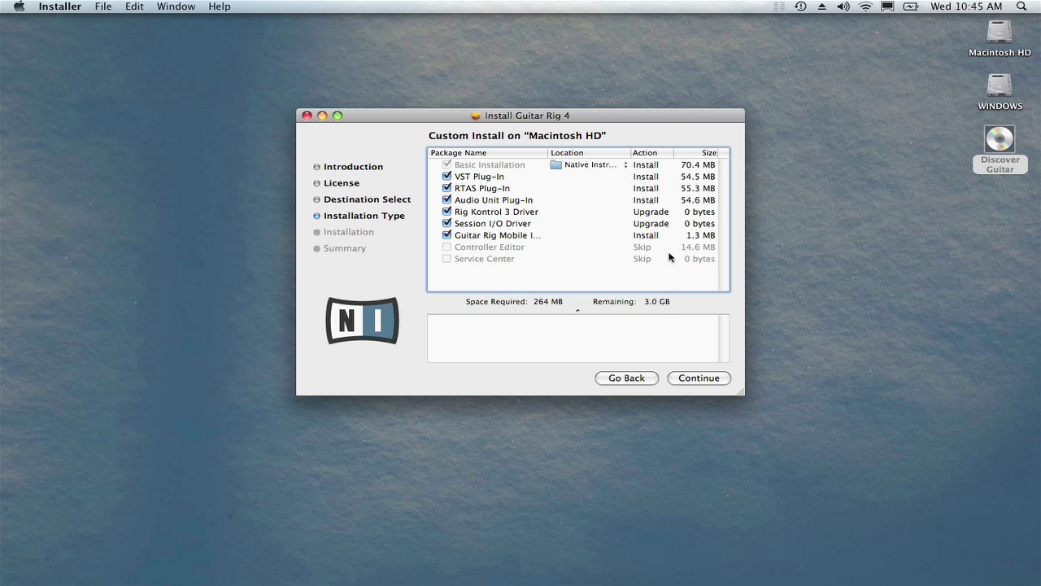
click(720, 380)
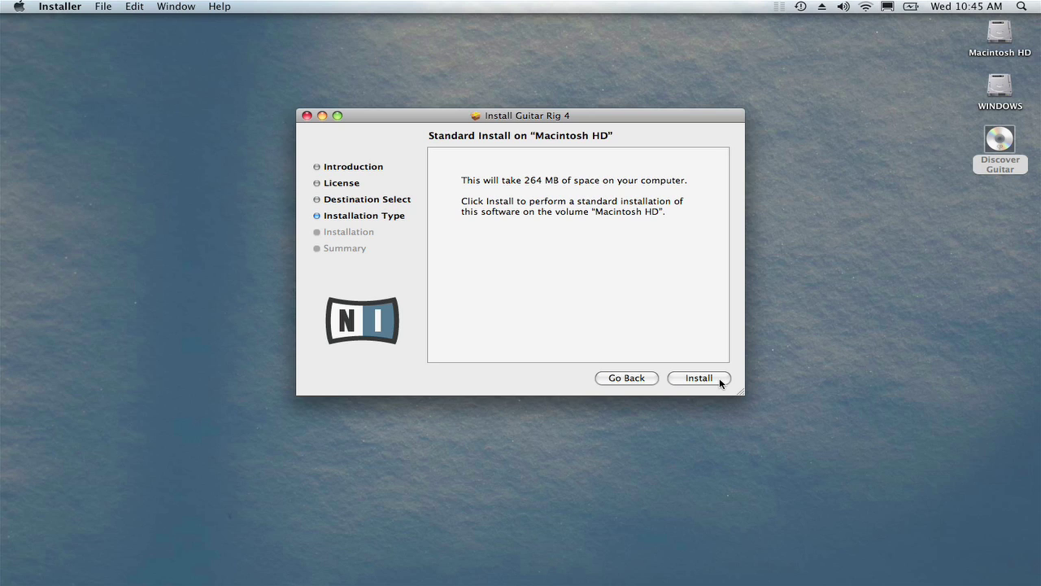
click(700, 378)
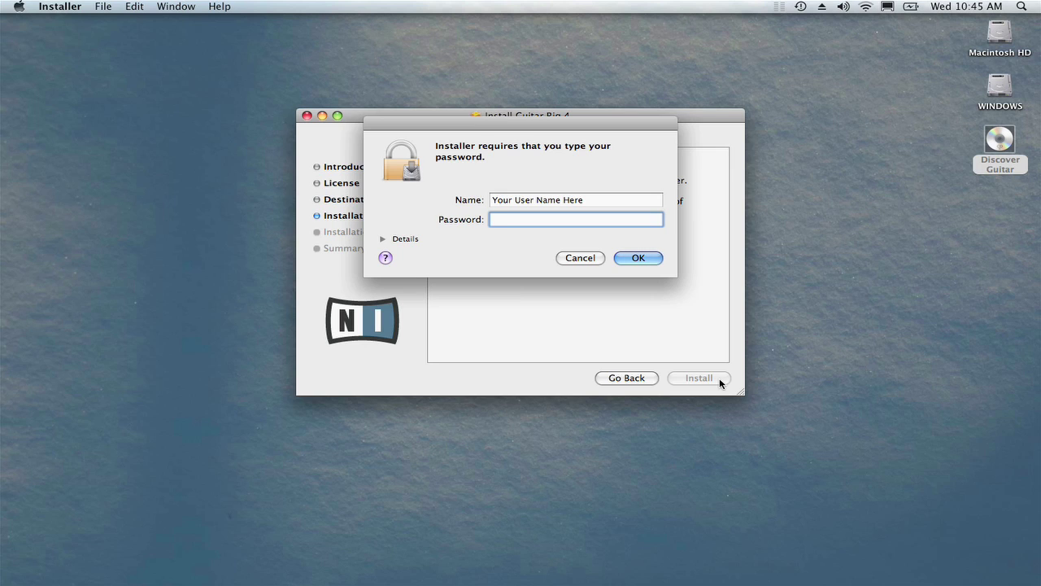
- Authorize the install with the admin password, then close the finished installer
text(********)
key(Return)
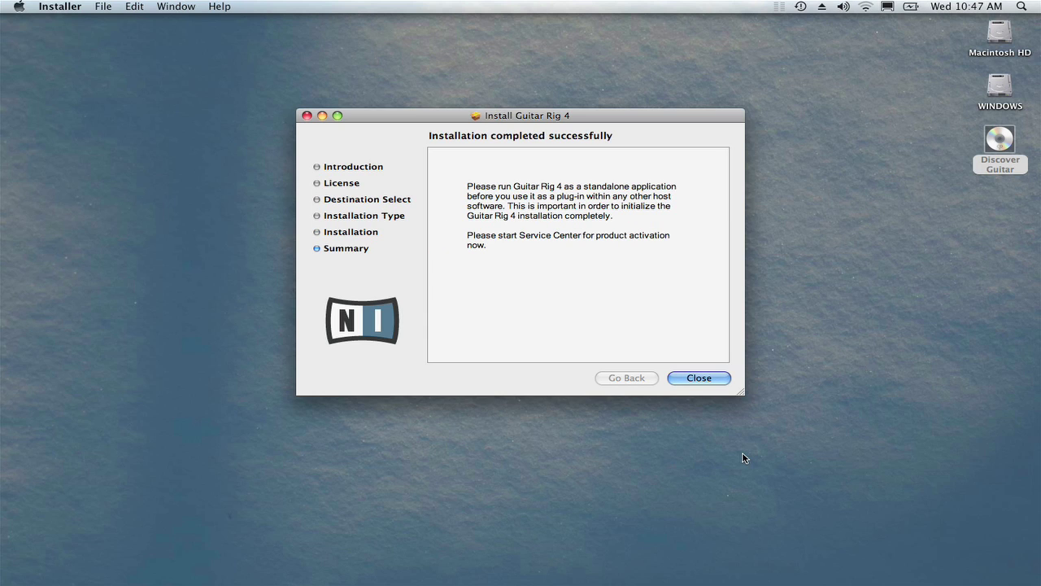
click(719, 384)
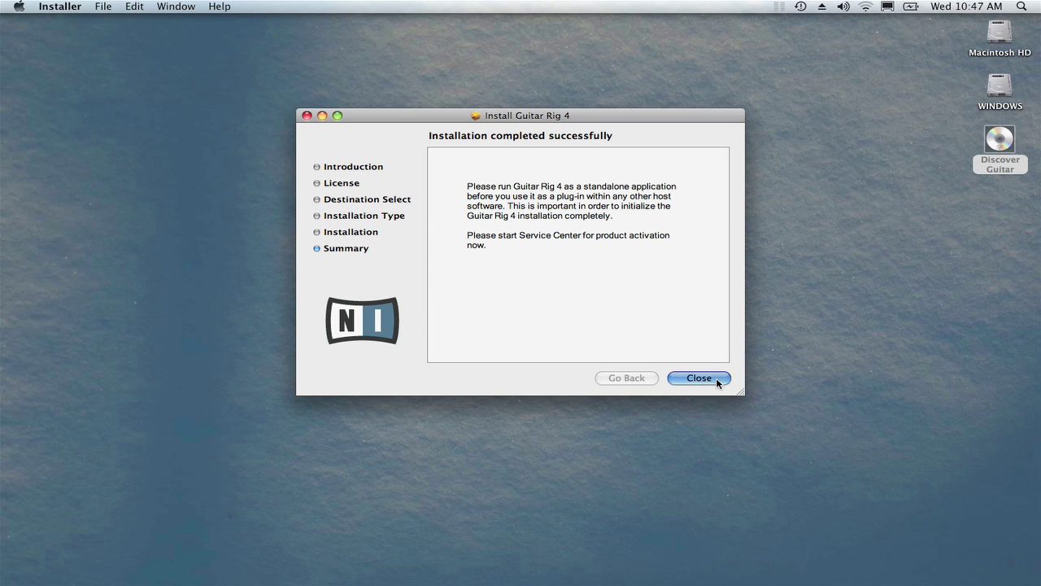
click(438, 162)
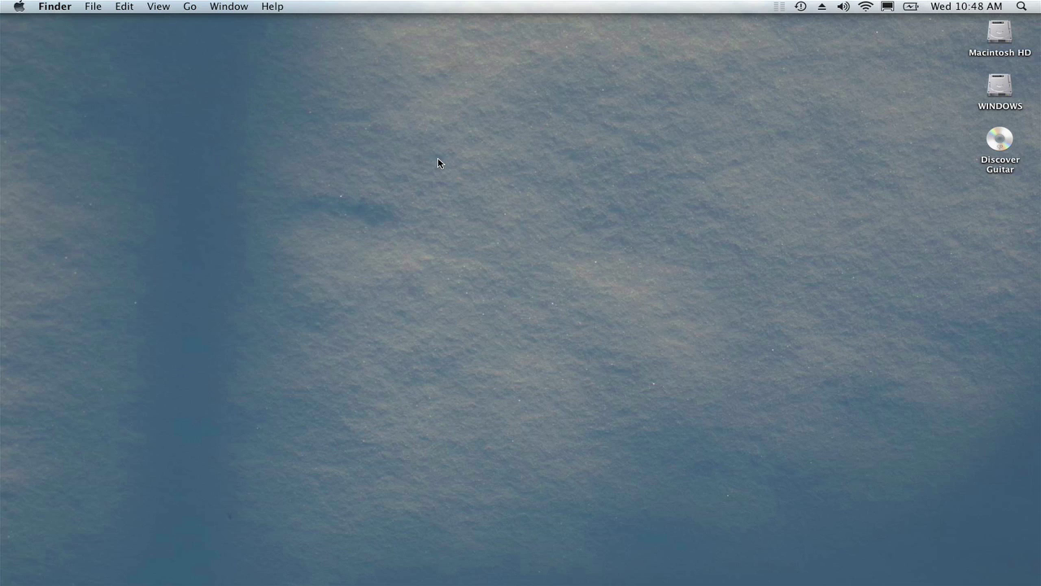
- Launch the Guitar Rig 4 app from Applications > Native Instruments > Guitar Rig 4
click(193, 9)
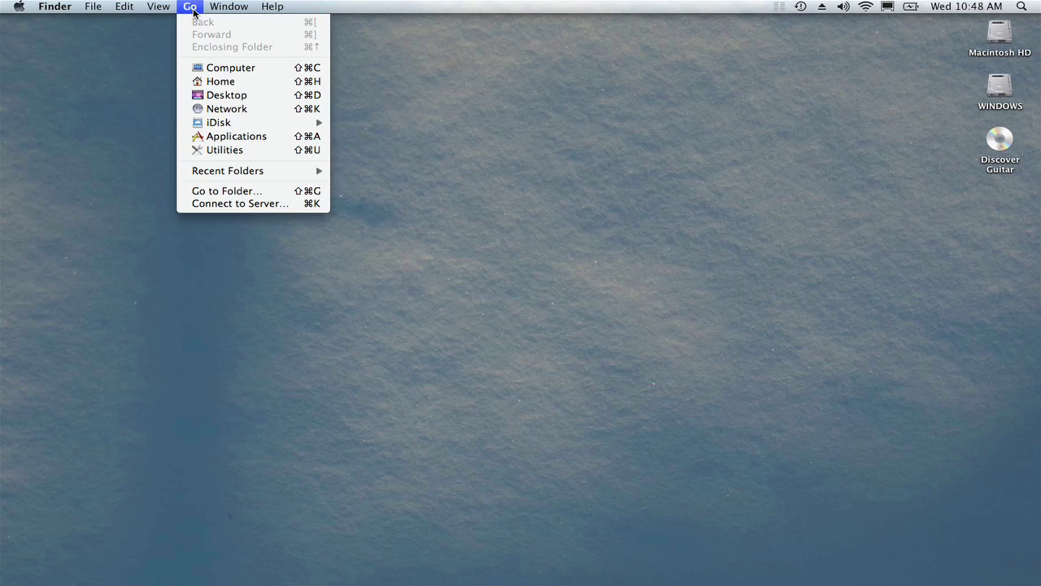
click(241, 139)
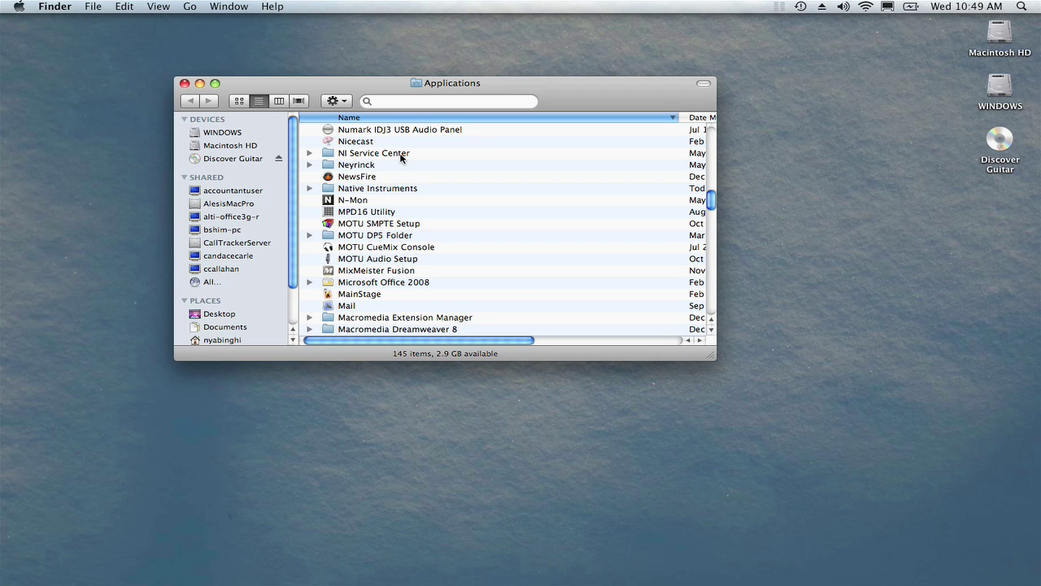
double_click(389, 188)
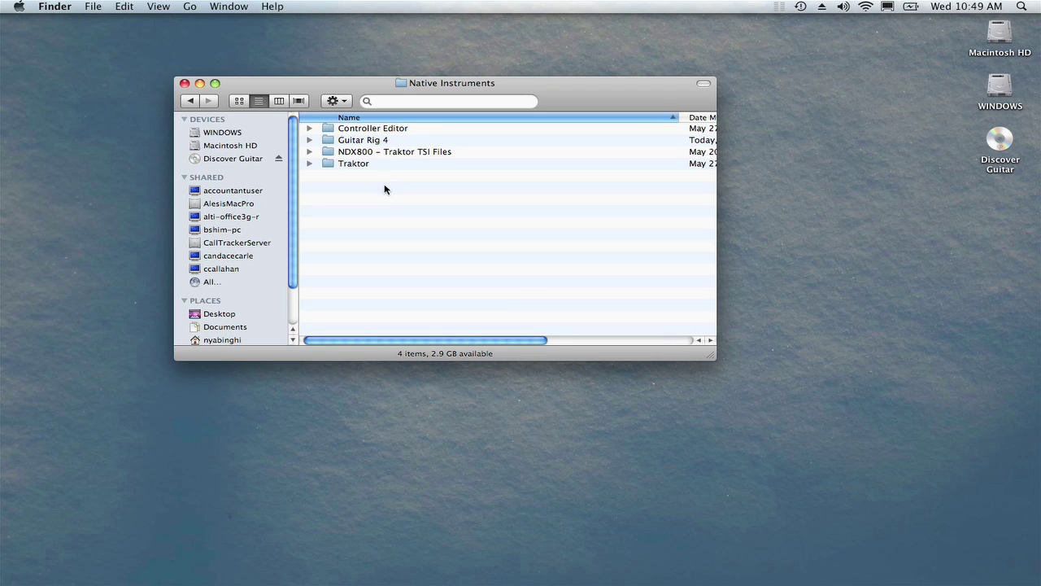
click(359, 144)
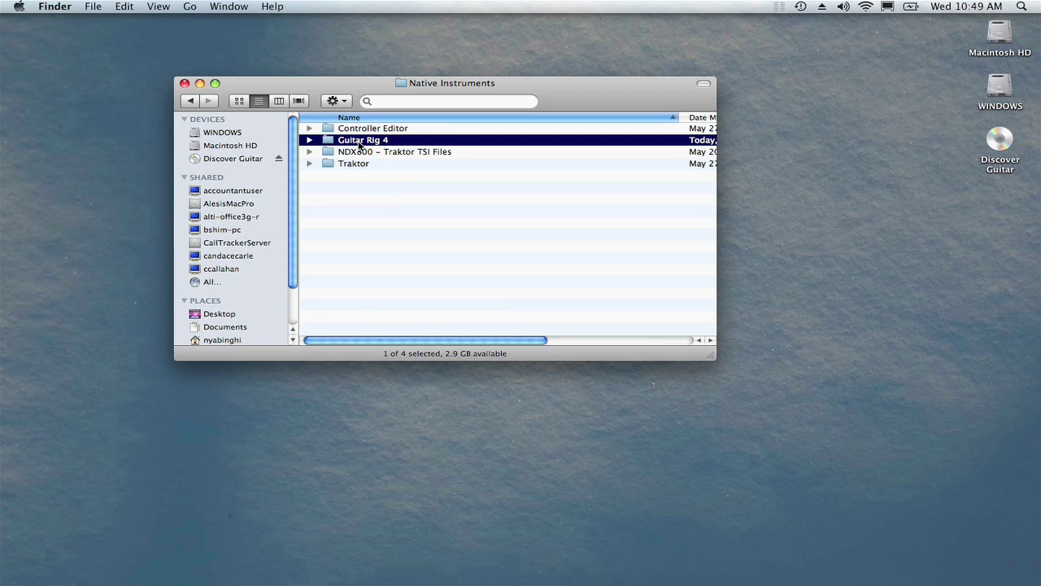
double_click(359, 141)
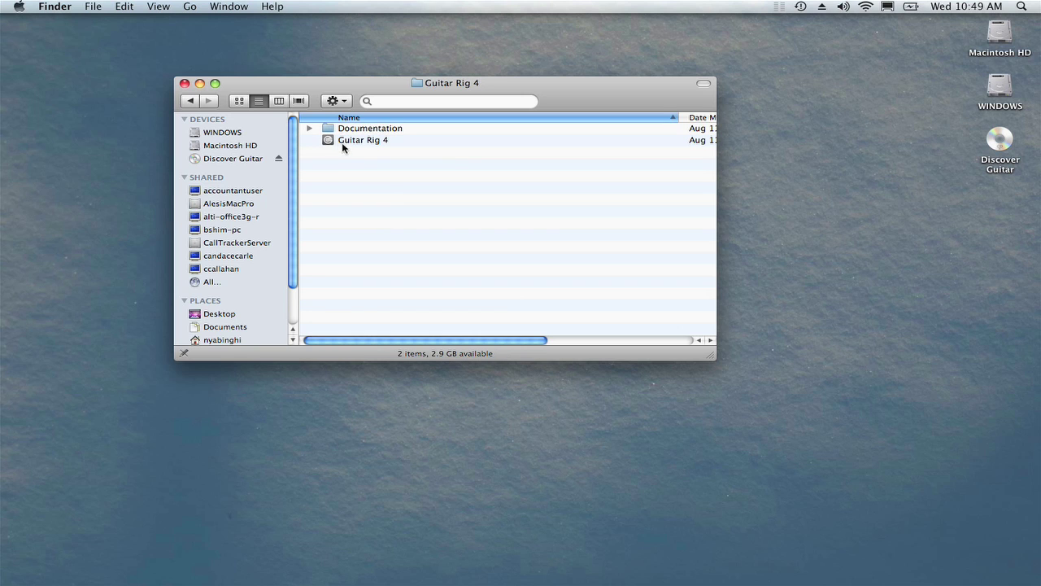
double_click(335, 143)
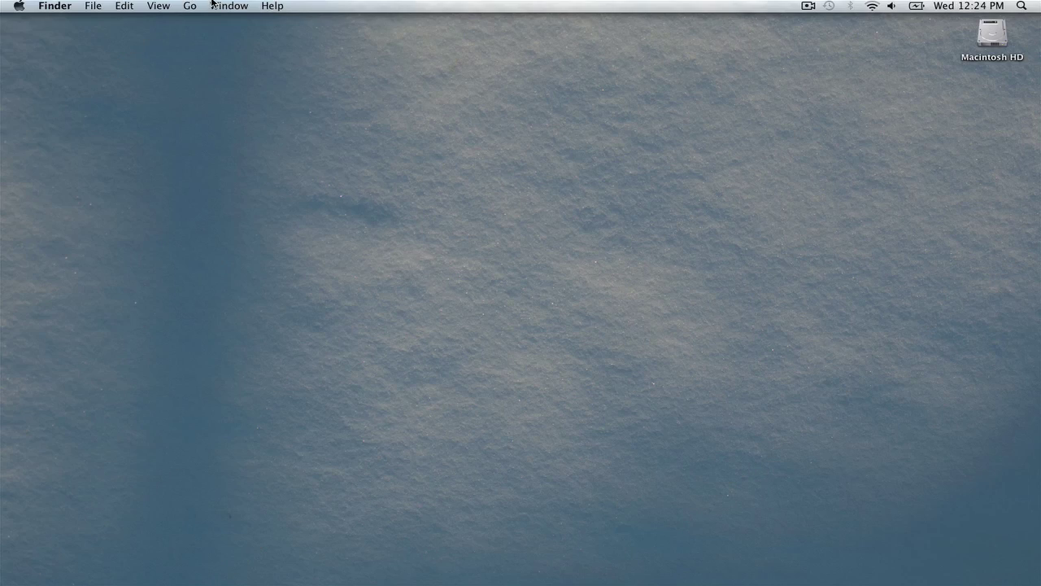
- Launch Audio MIDI Setup from the Utilities folder to show the audio devices
click(185, 6)
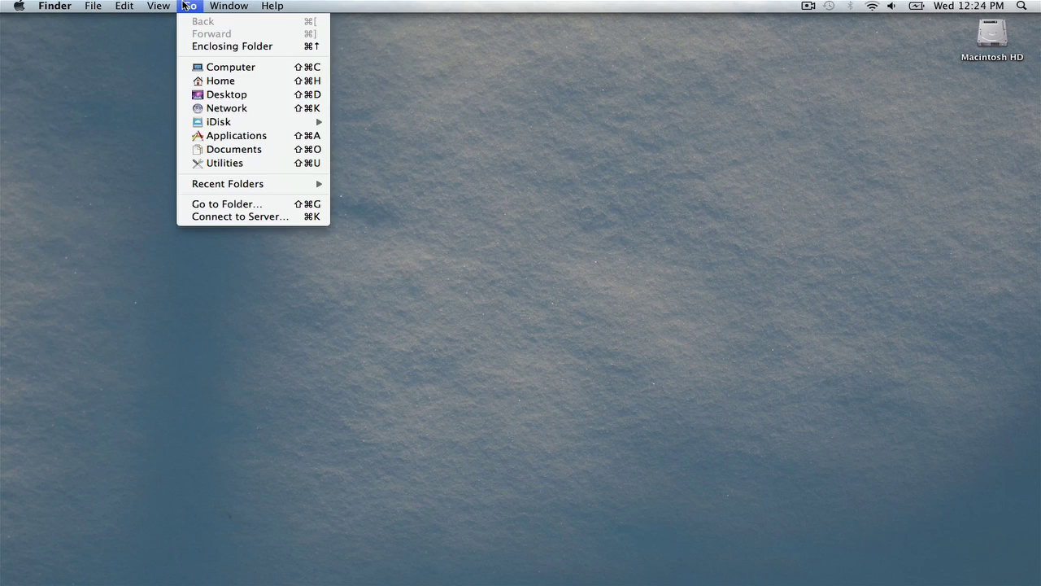
click(208, 167)
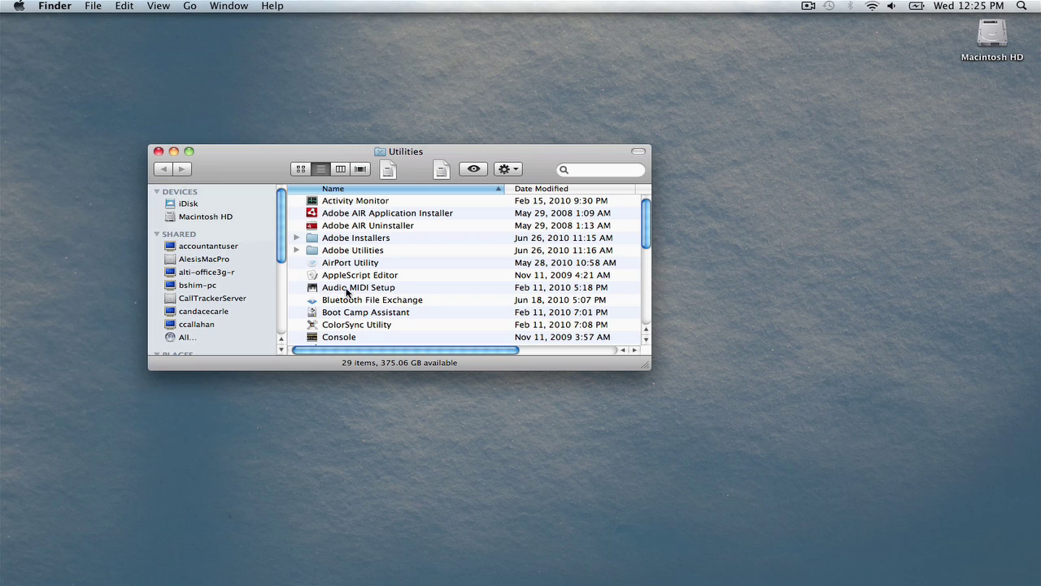
double_click(346, 288)
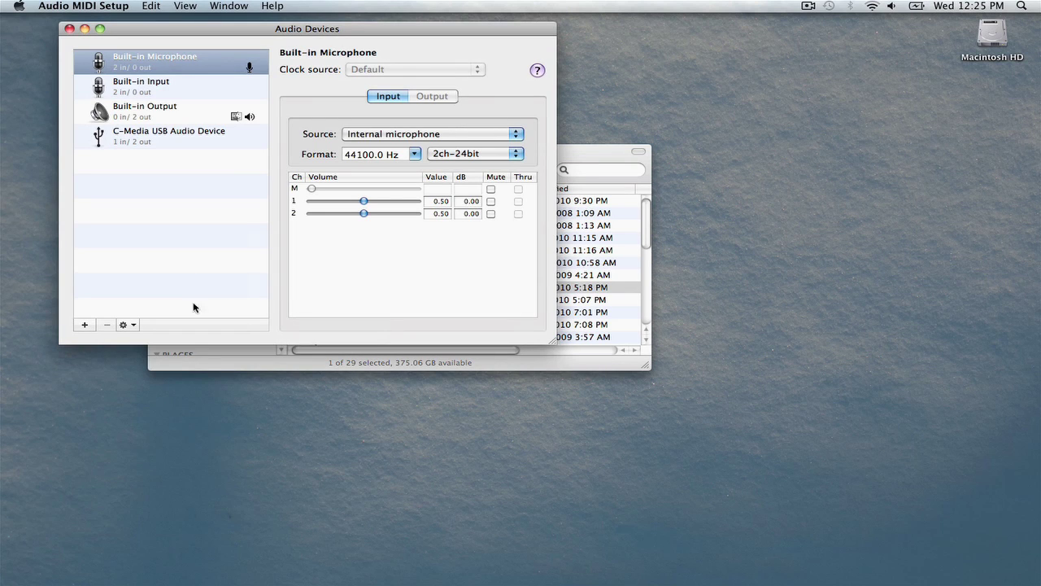
- Add an Aggregate Device using Built-in Output and the C-Media USB Audio Device, then close the window
click(85, 324)
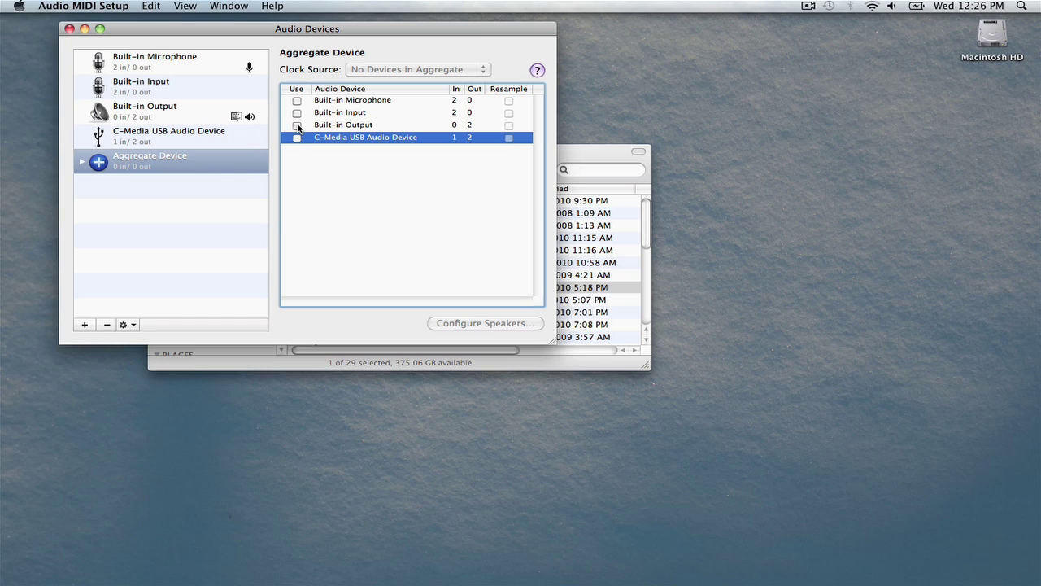
click(297, 126)
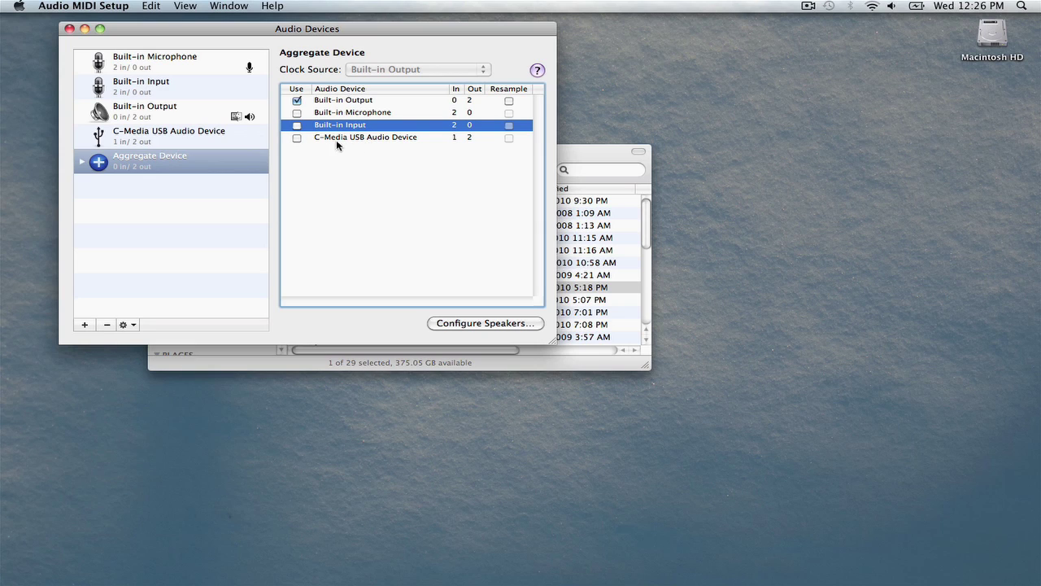
click(296, 139)
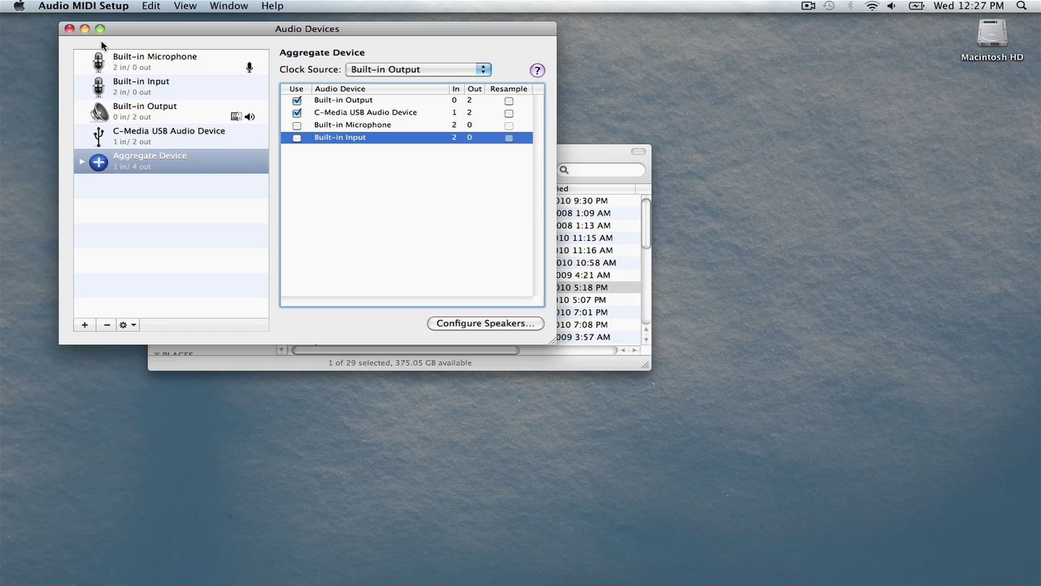
click(69, 29)
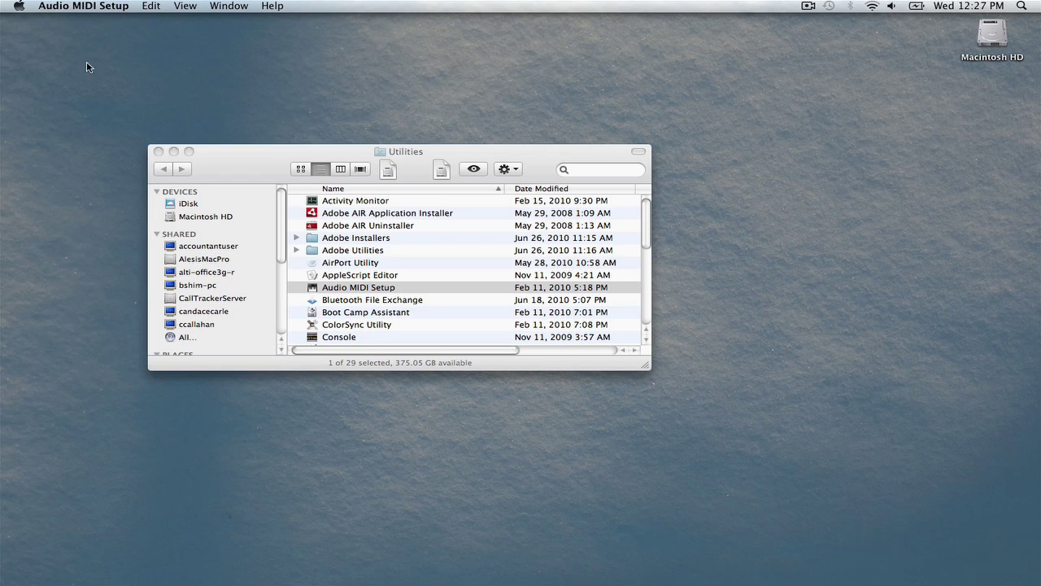
- Close Utilities and launch Guitar Rig 4 from Applications > Native Instruments > Guitar Rig 4
click(159, 151)
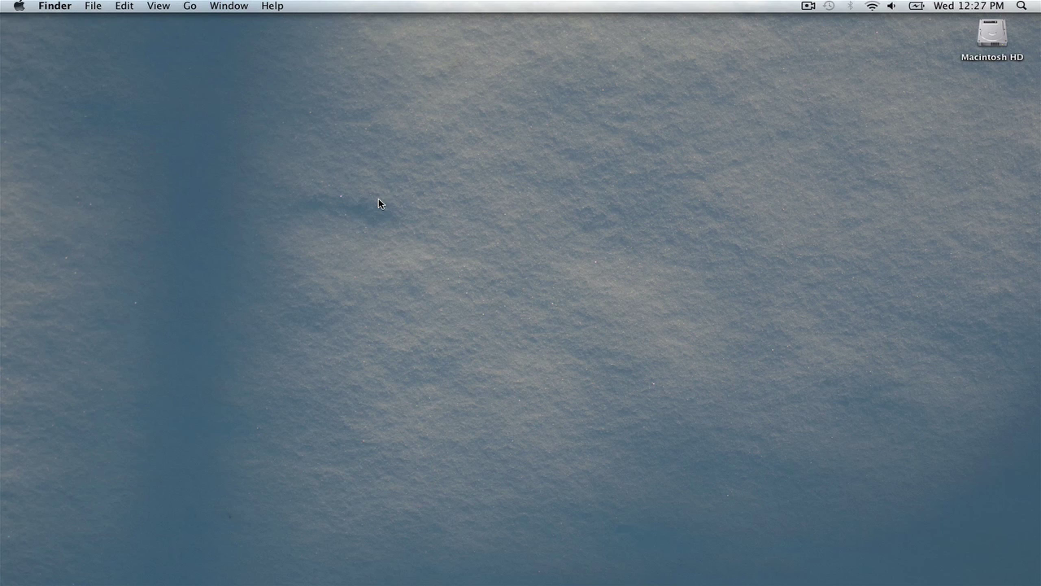
click(192, 8)
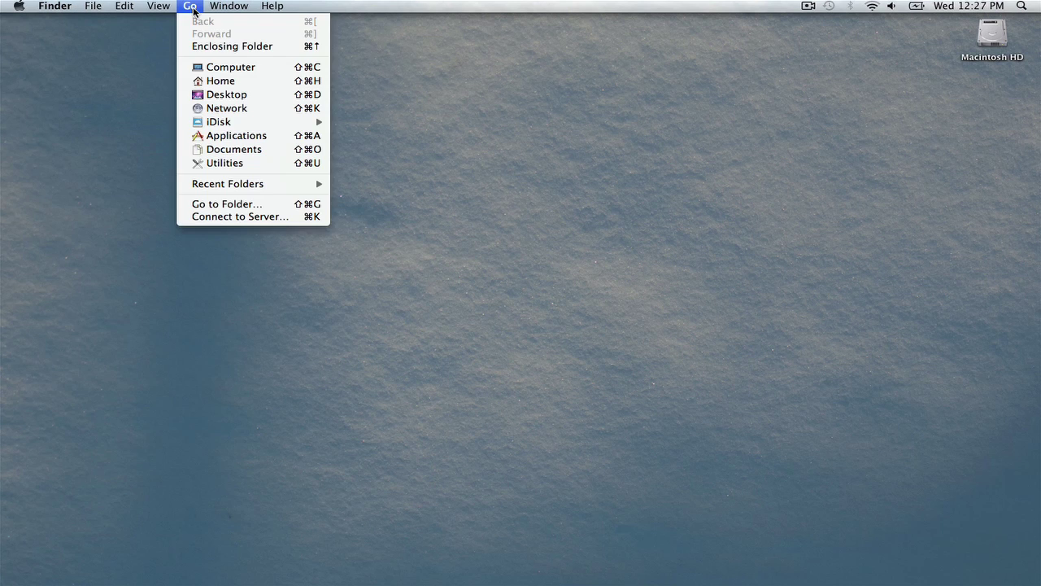
click(230, 136)
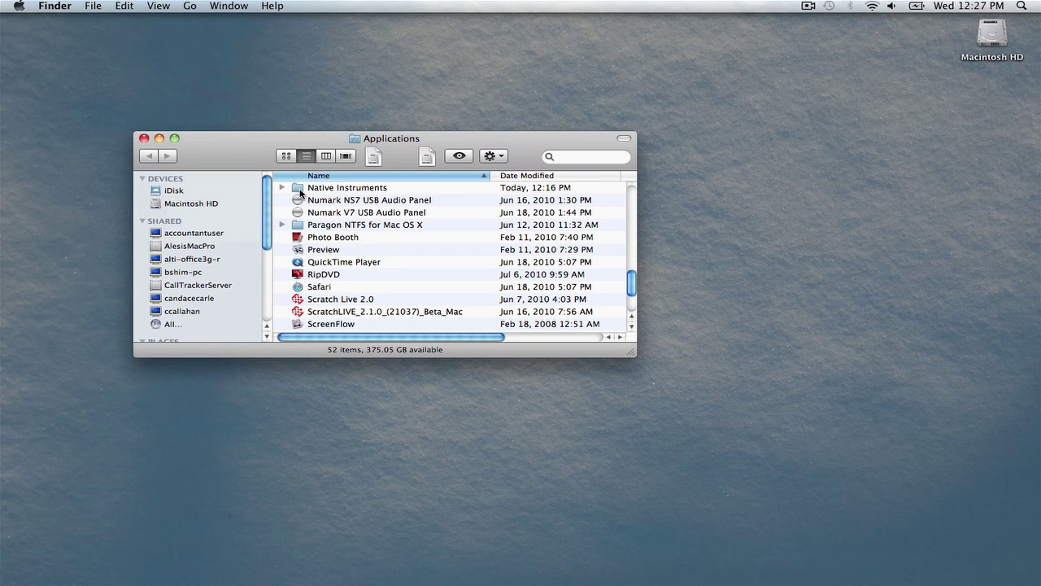
double_click(327, 192)
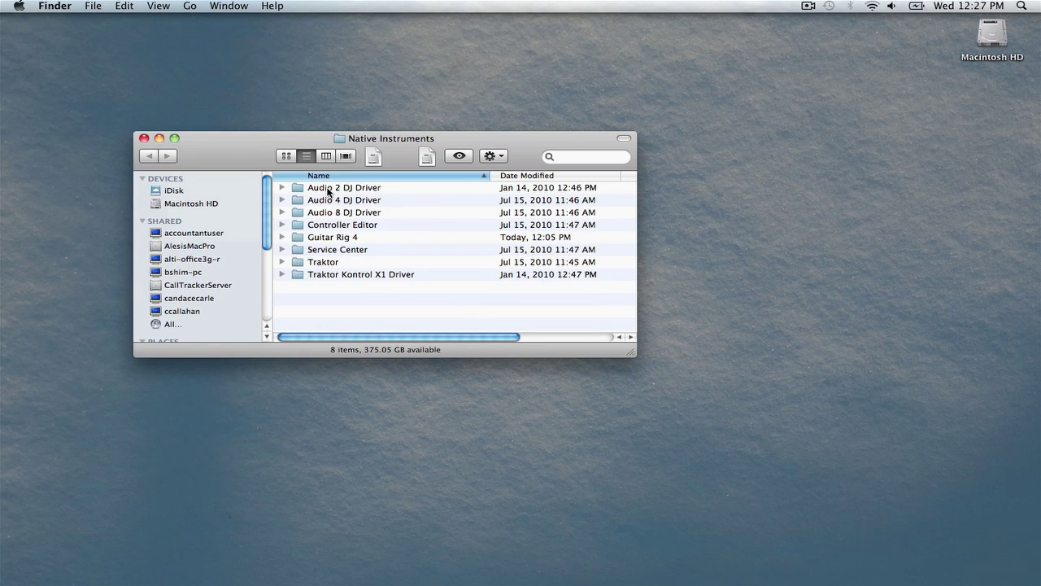
double_click(317, 240)
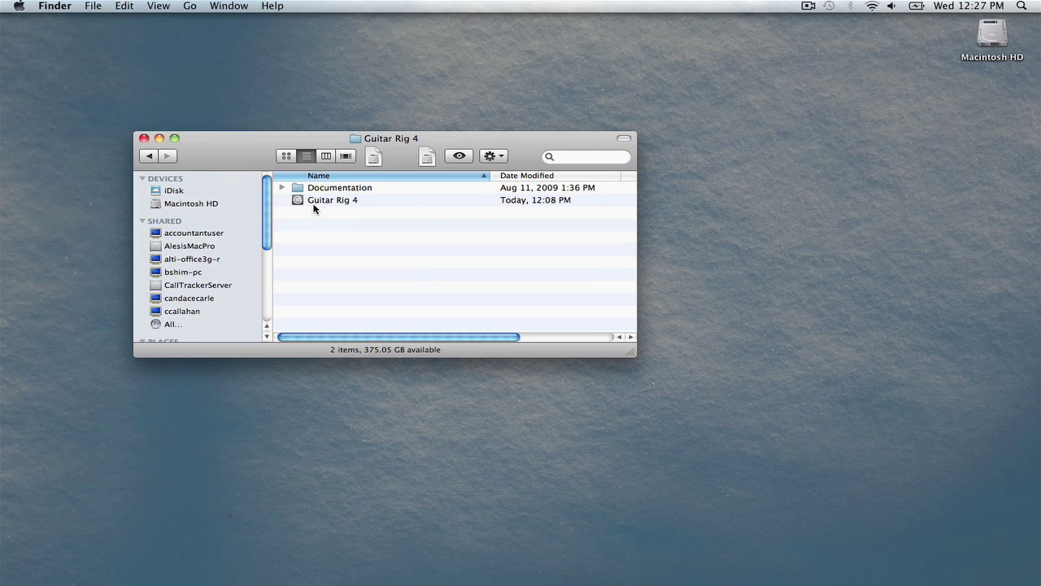
double_click(306, 204)
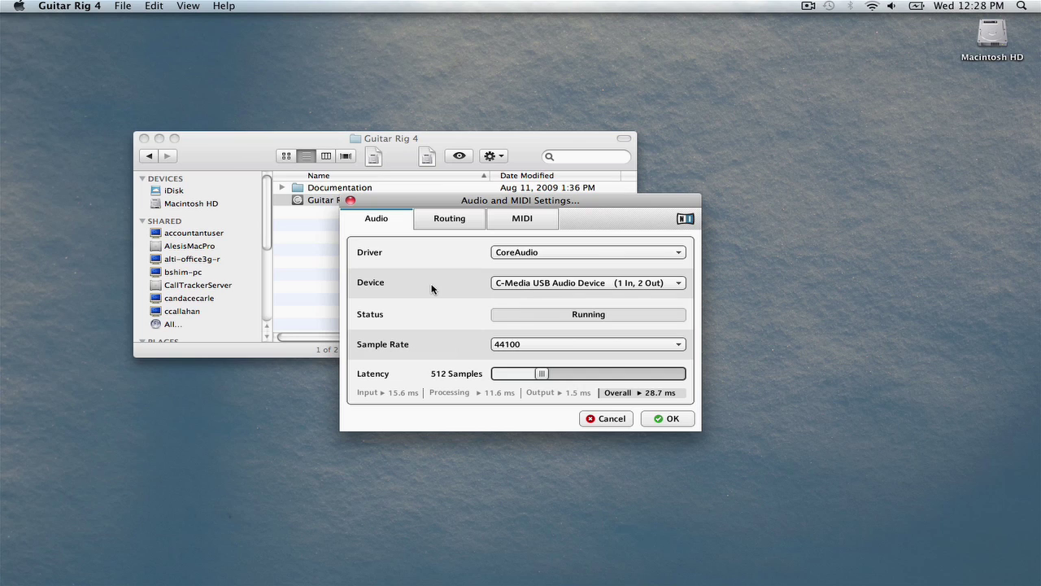
- Set the audio Device to Aggregate Device and lower latency to about 320 samples
click(508, 286)
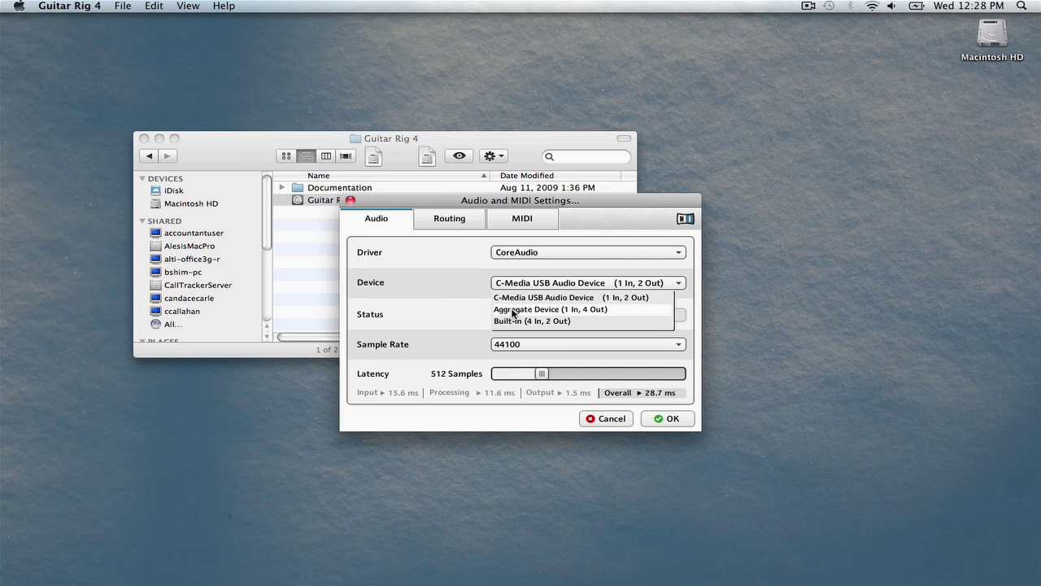
click(513, 310)
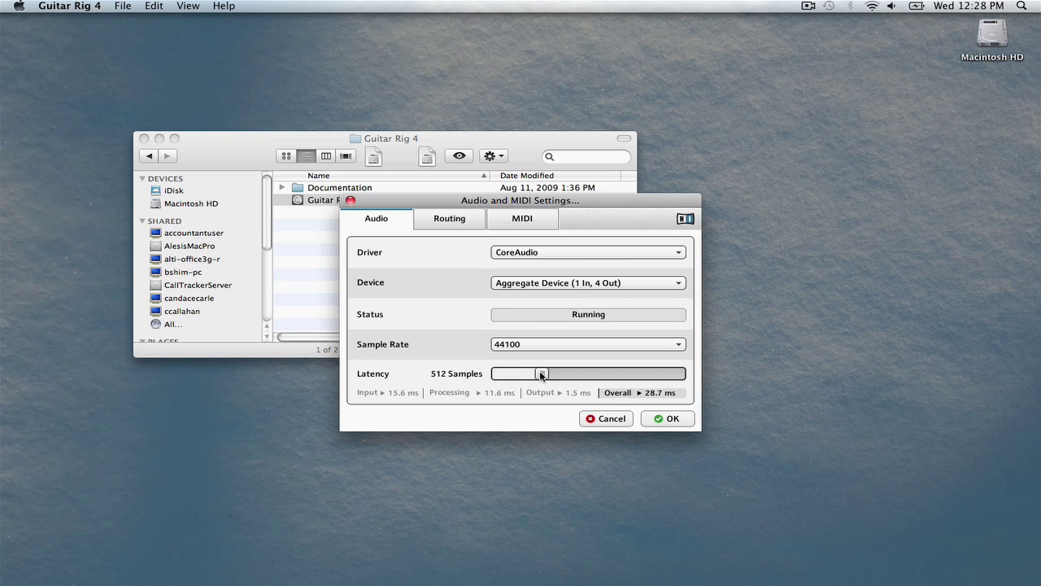
drag(541, 374, 517, 375)
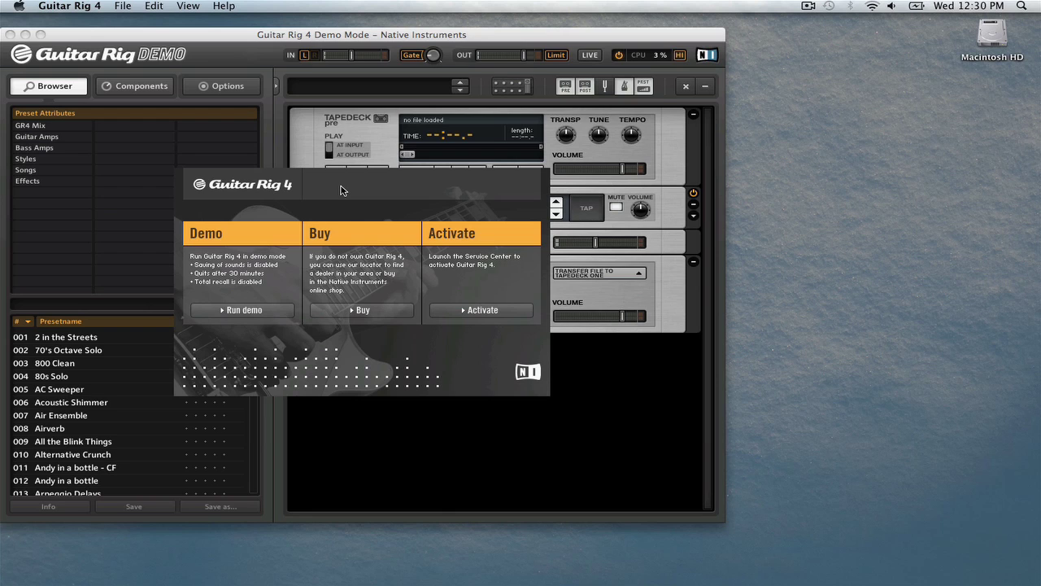
- Start Guitar Rig 4 activation and authorize Service Center with the administrator password
click(508, 310)
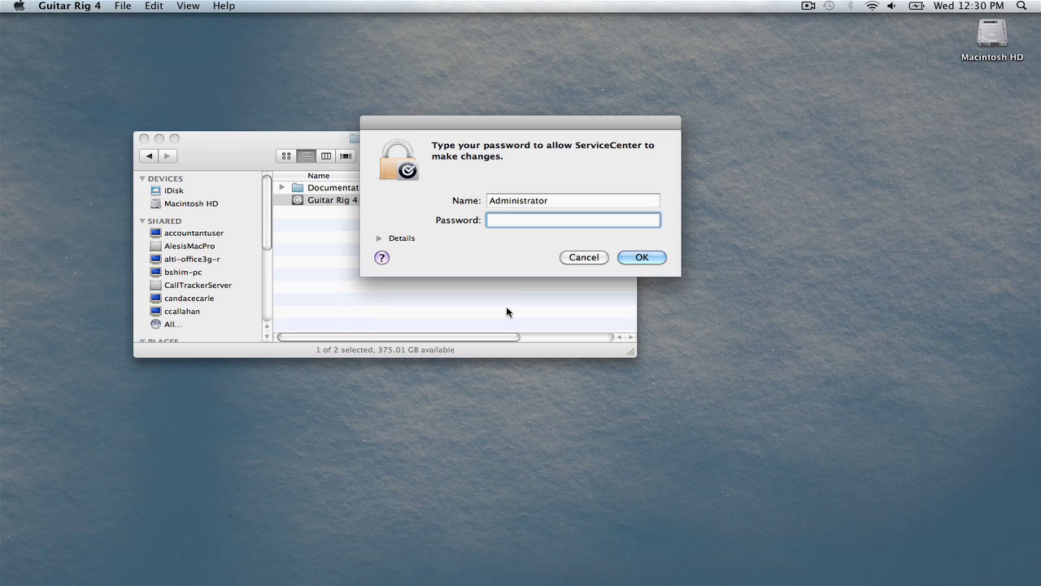
text(•••••••••)
key(Return)
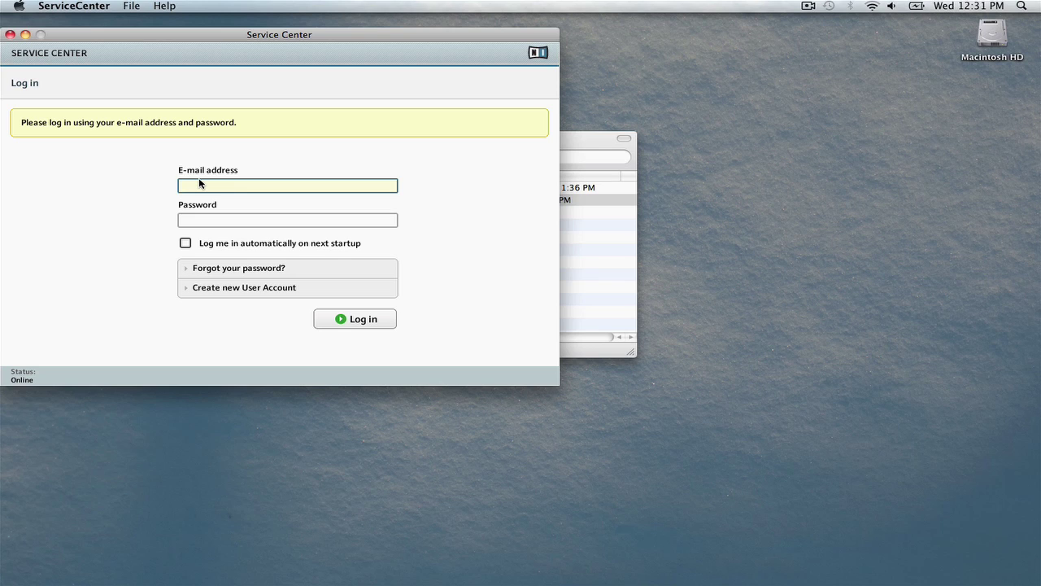
- Begin a new user account and fill in the e-mail address, first name and last name
click(223, 292)
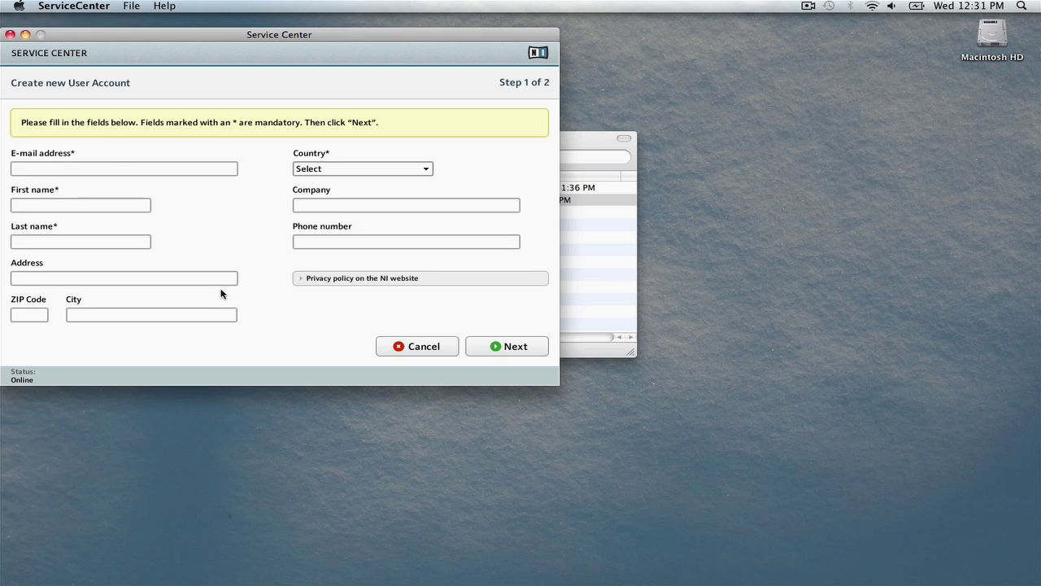
click(180, 169)
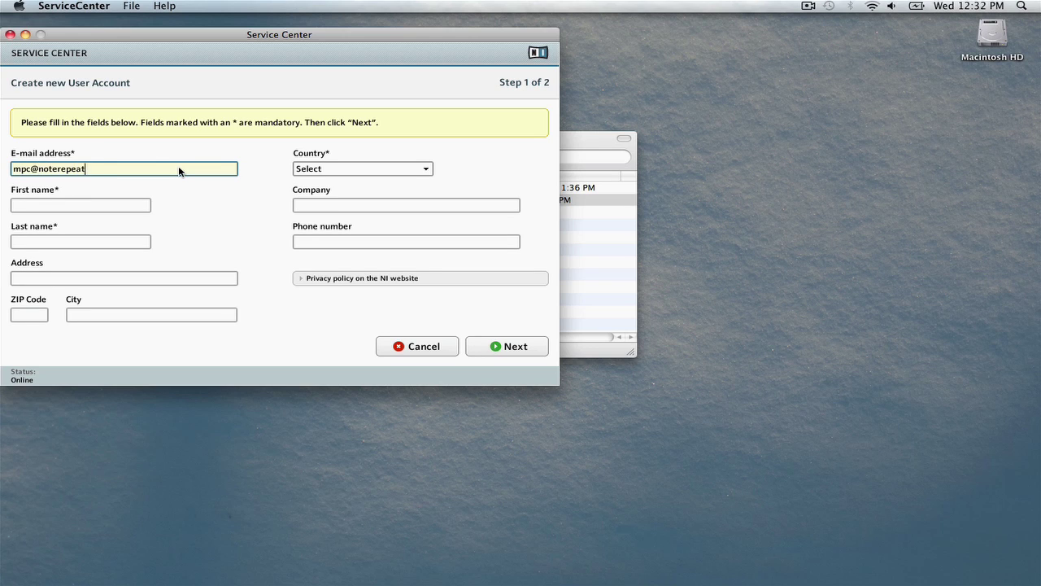
key(Tab)
key(Tab)
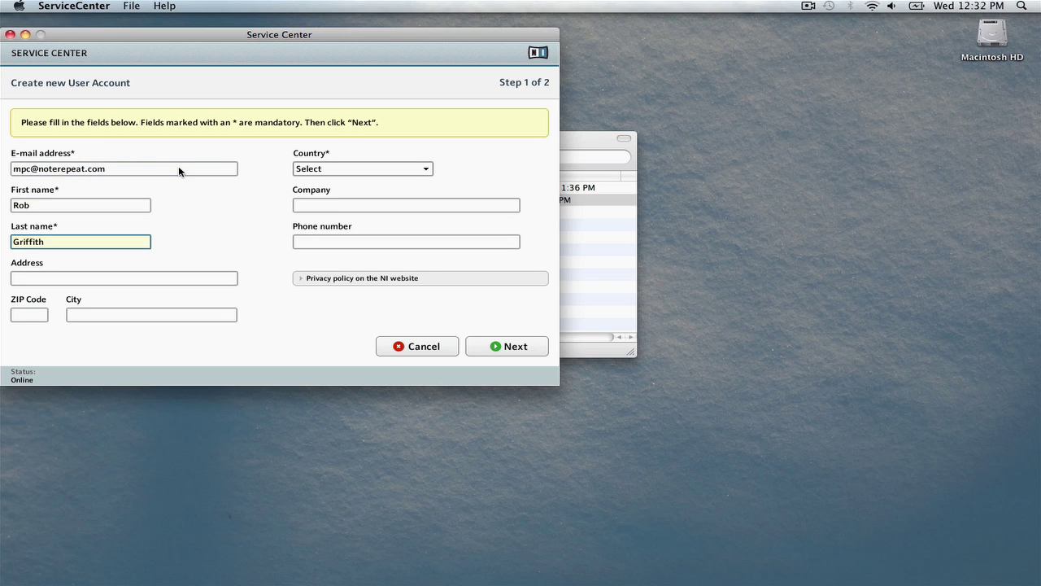
- Set the country to USA, pick the state, then confirm and submit the new account
click(429, 168)
scroll(456, 244, down, 20)
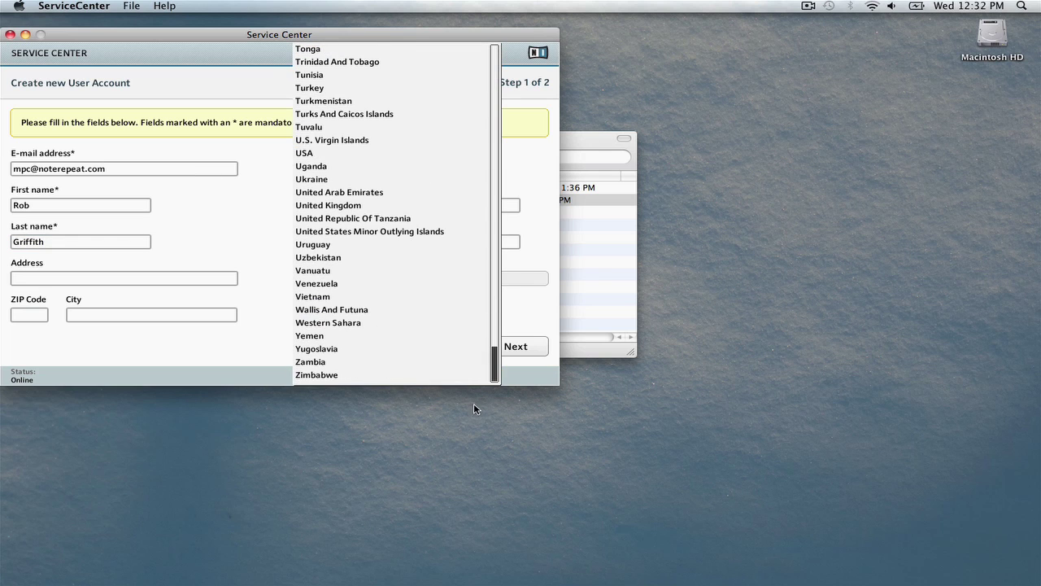
click(310, 155)
click(477, 170)
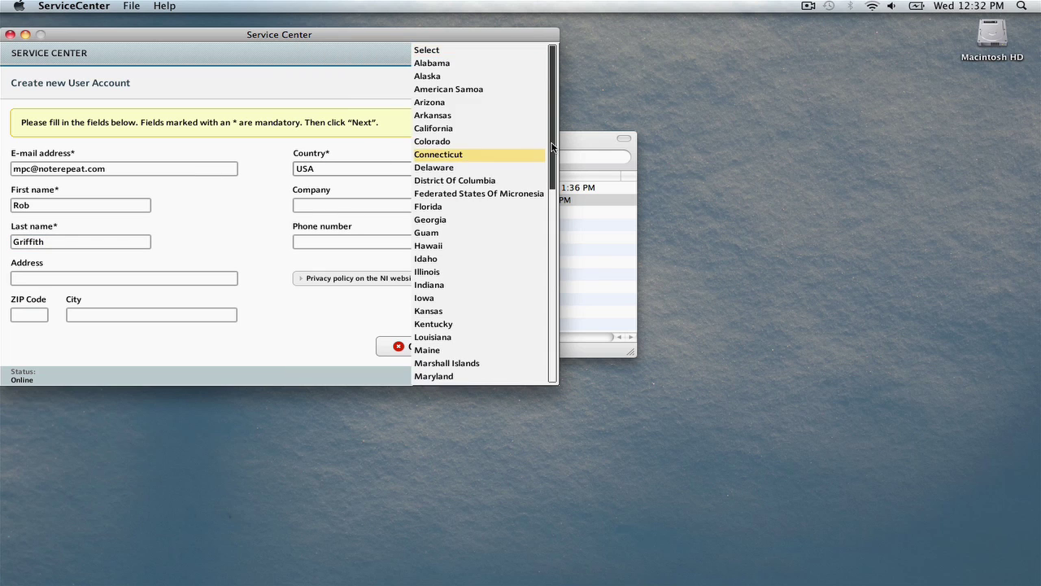
scroll(521, 281, down, 10)
click(479, 218)
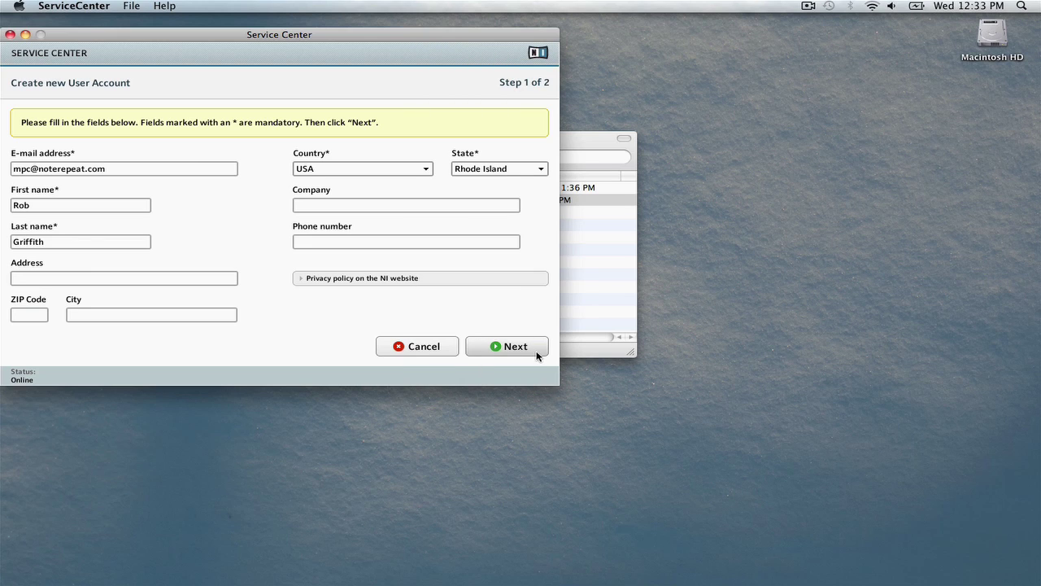
click(533, 350)
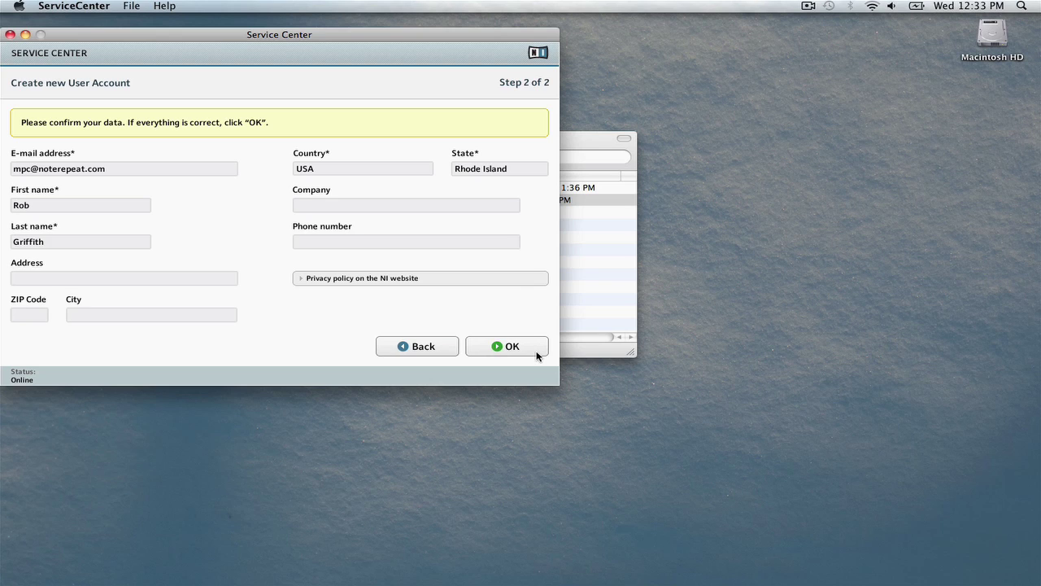
click(506, 347)
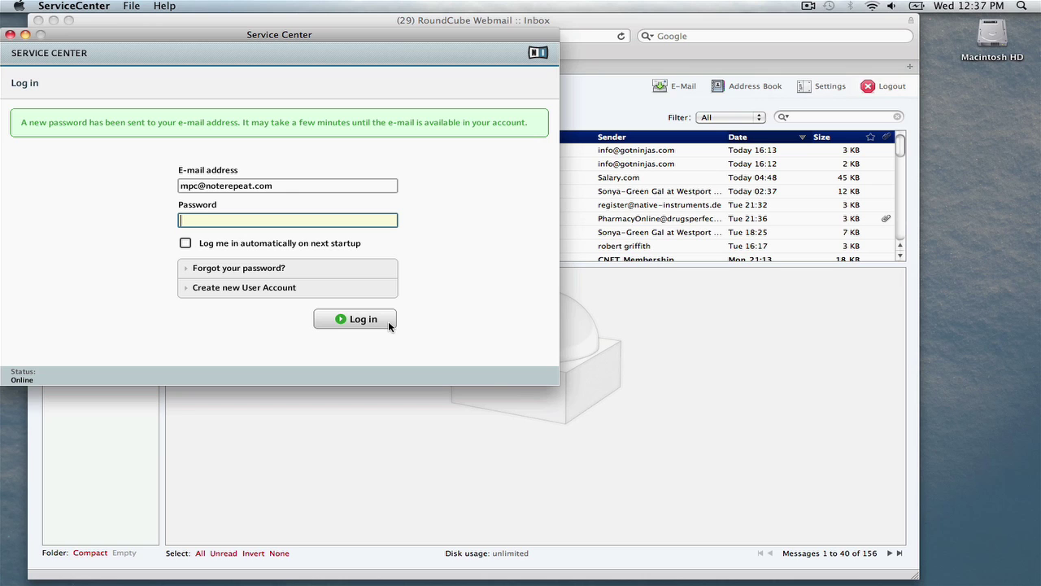
- Log in with the e-mailed account password and activate Guitar Rig 4 LE, then check for updates
text(**********)
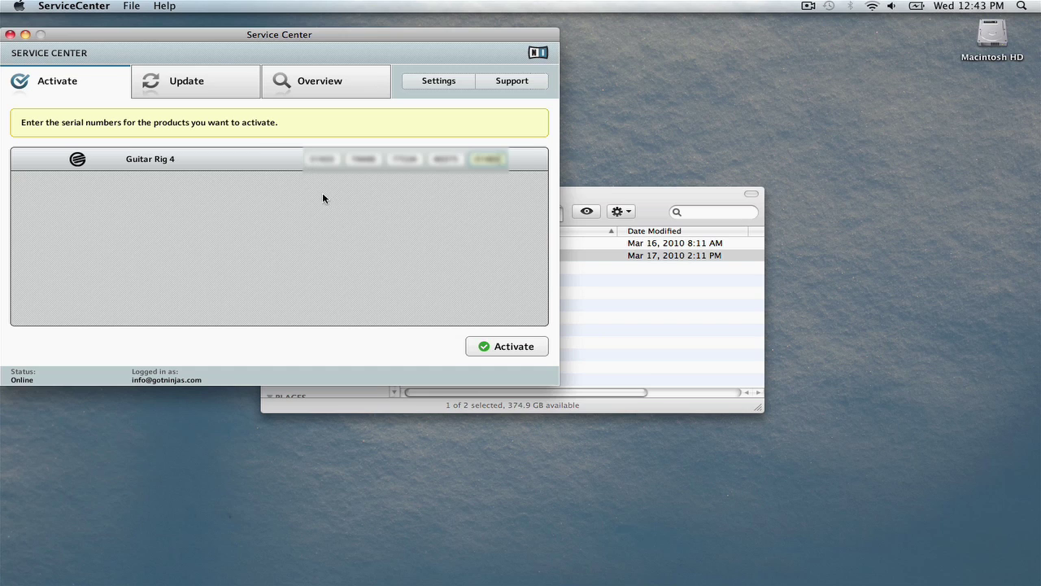
click(539, 352)
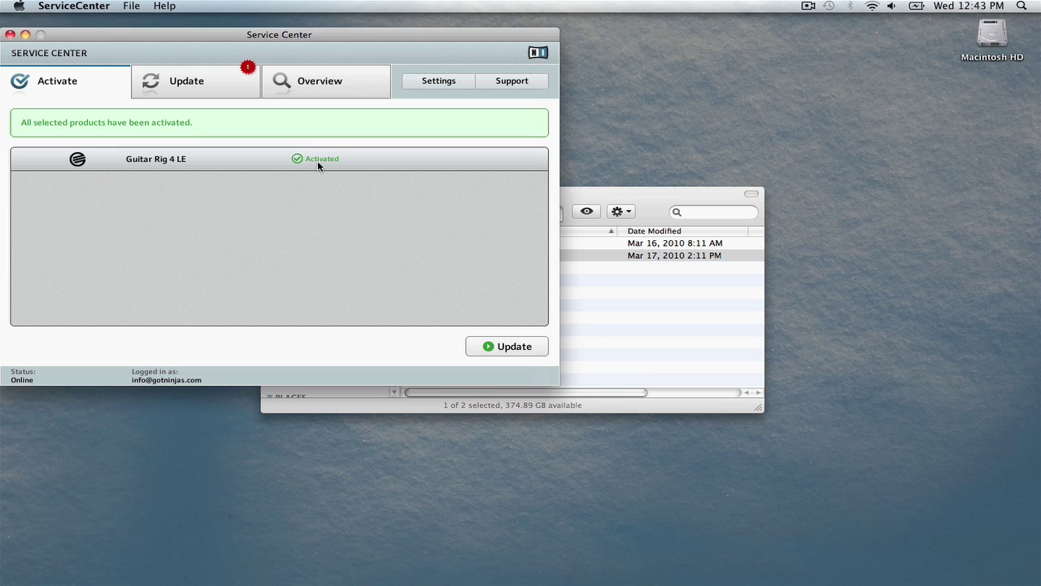
click(537, 350)
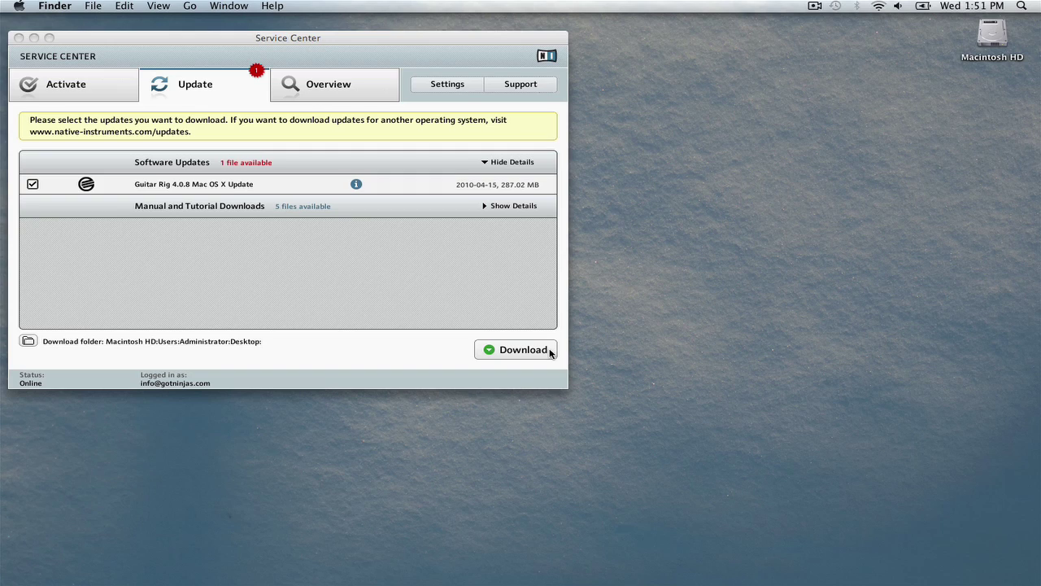
- Download the Guitar Rig 4.0.8 Mac OS X update (287.02 MB) and show its Desktop folder
click(551, 351)
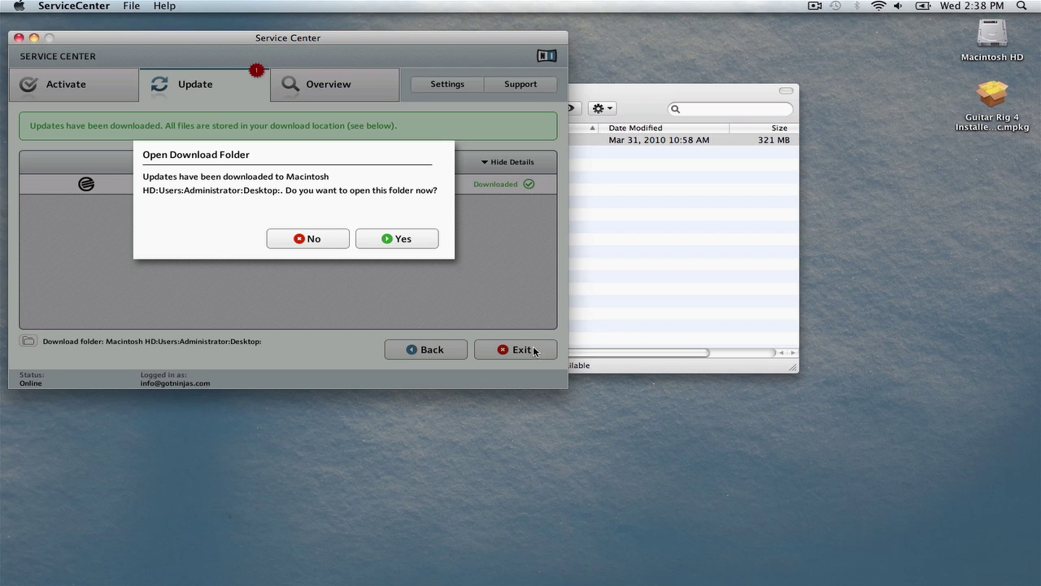
click(415, 239)
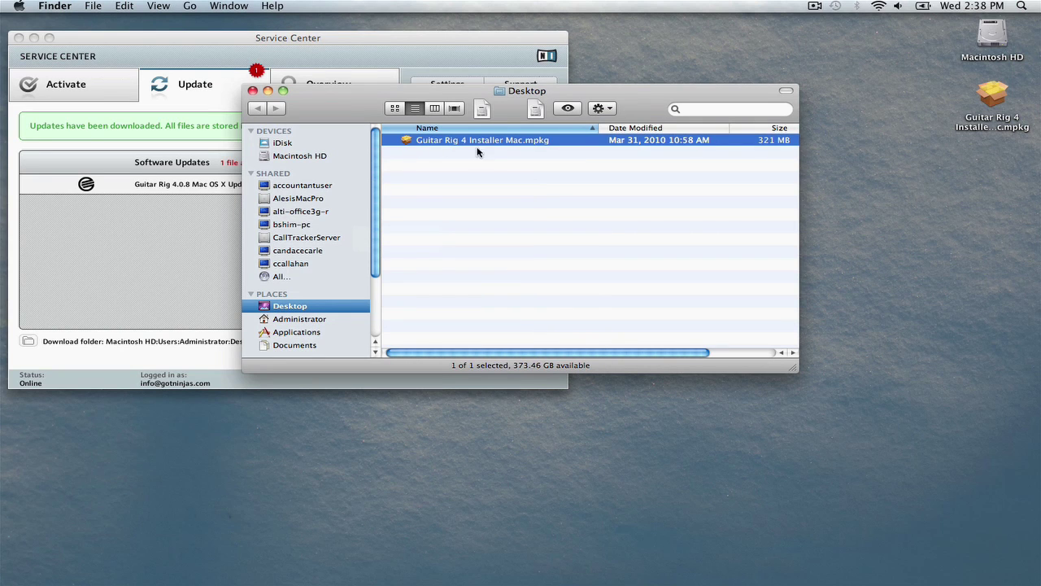
- Launch the Guitar Rig 4 installer package and accept its license agreement
double_click(410, 144)
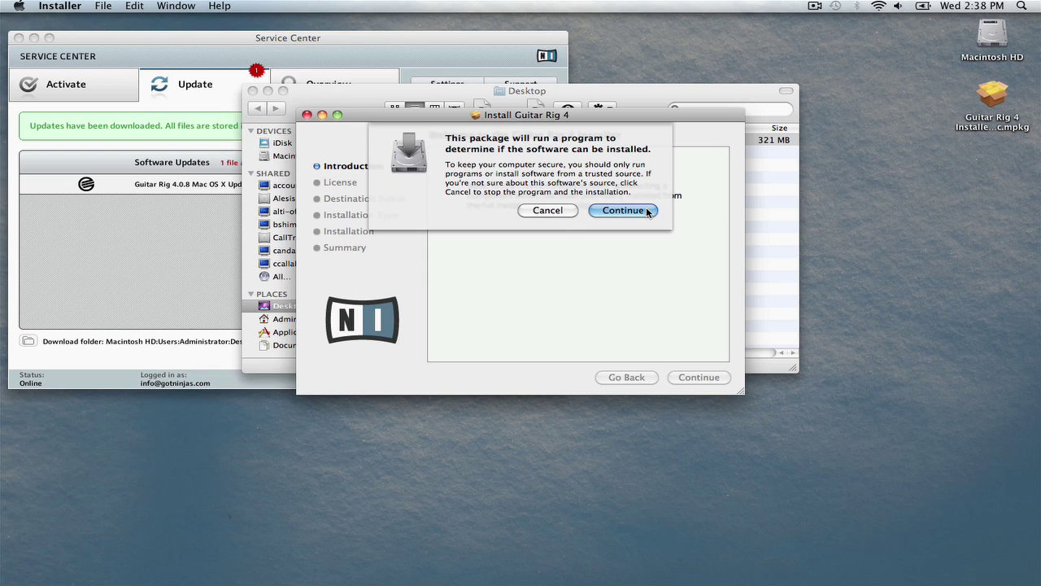
click(648, 212)
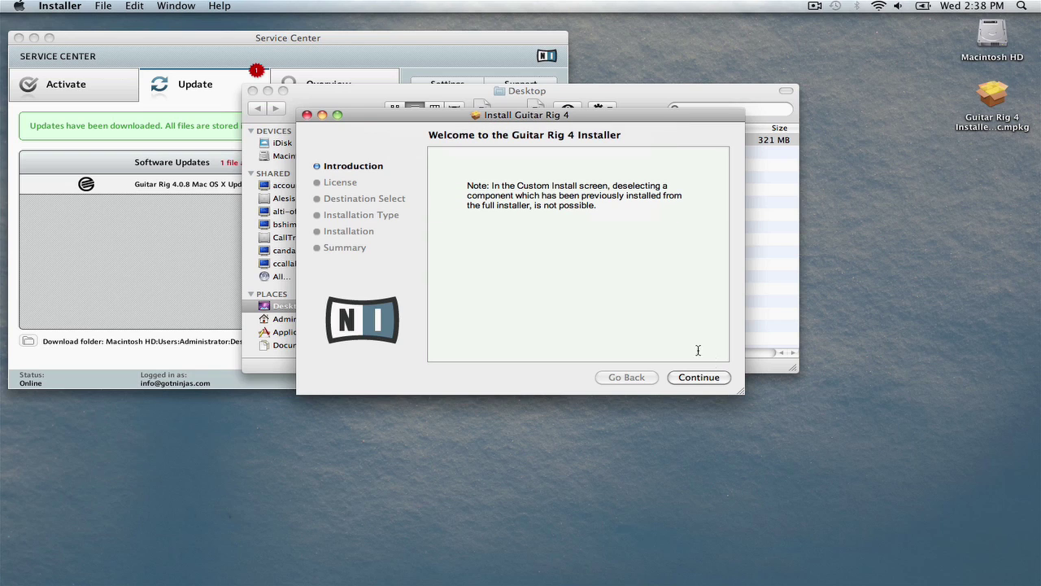
click(724, 382)
click(725, 382)
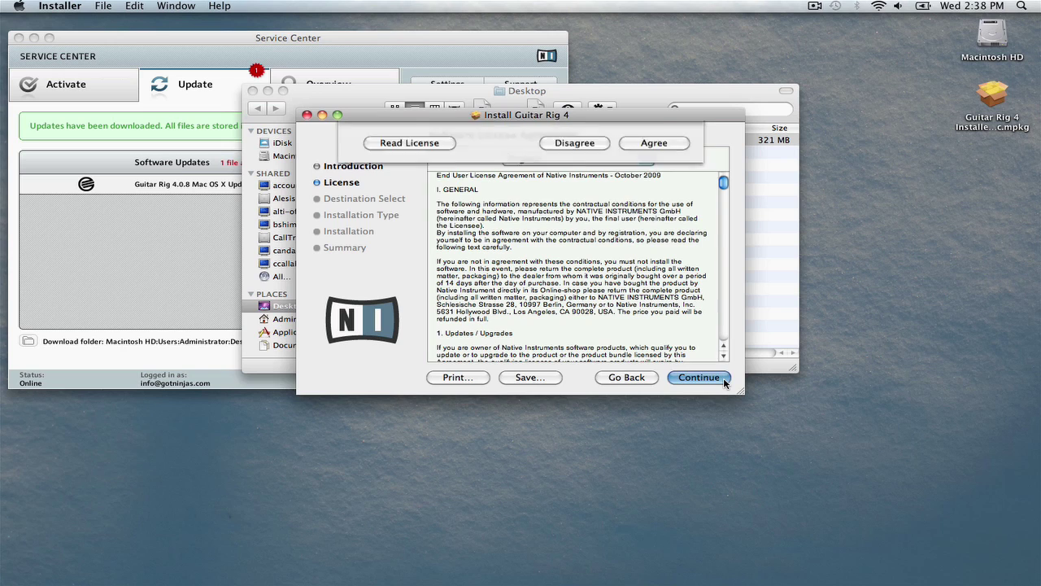
click(652, 220)
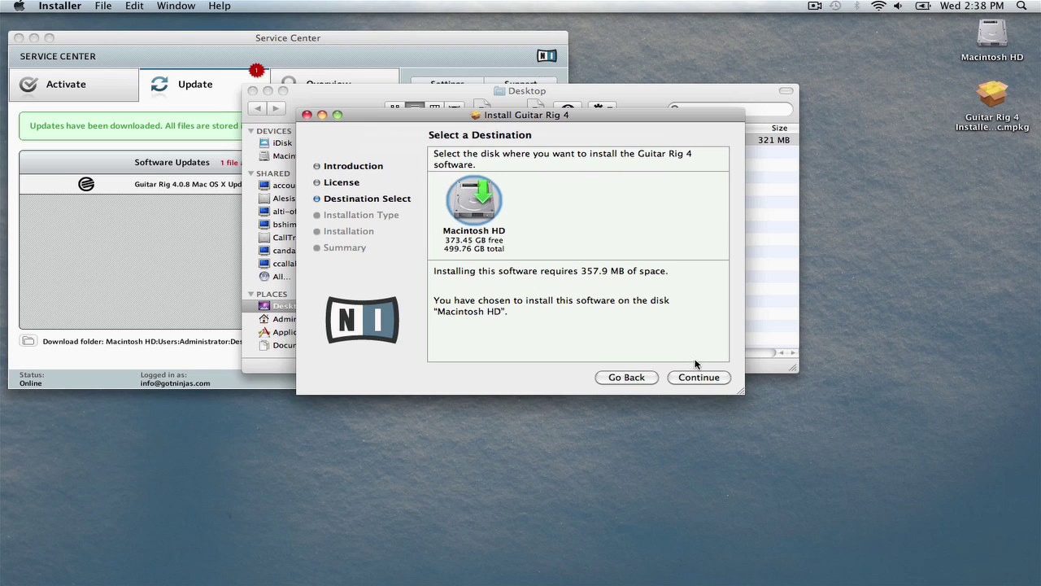
- Run the standard install on Macintosh HD, authorising with the admin password and accepting the restart
click(723, 378)
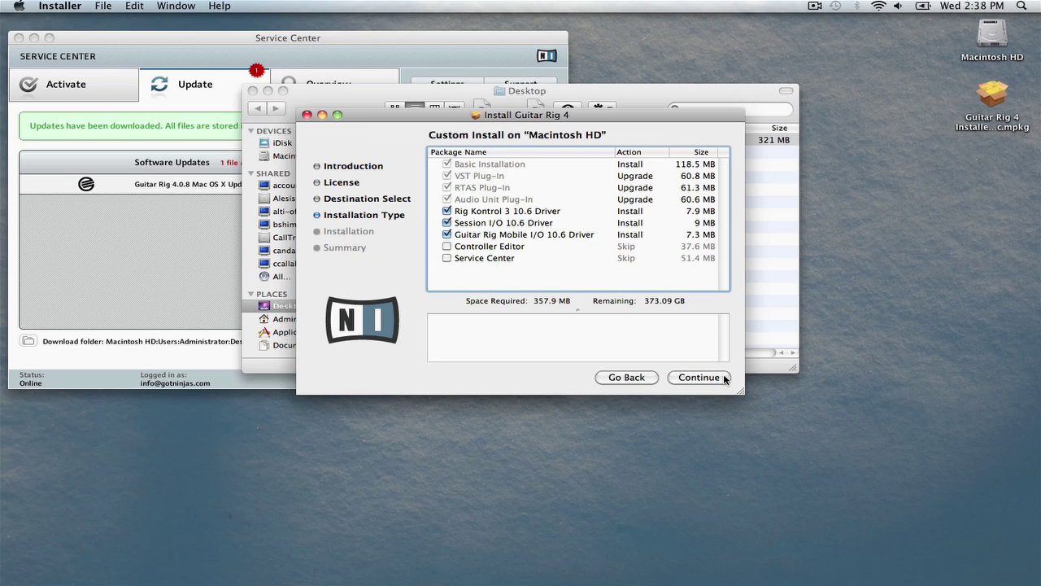
click(724, 378)
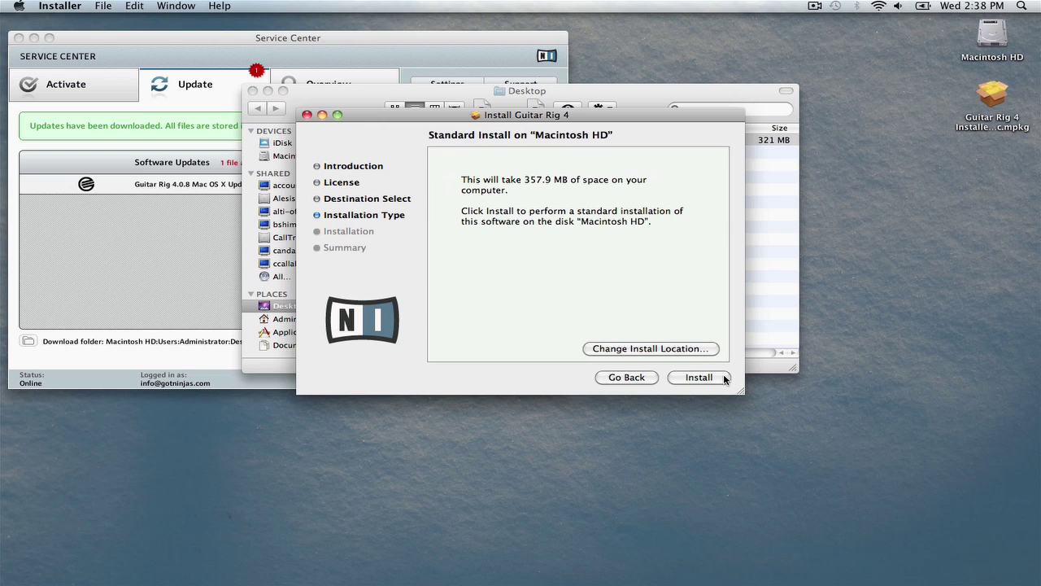
click(724, 378)
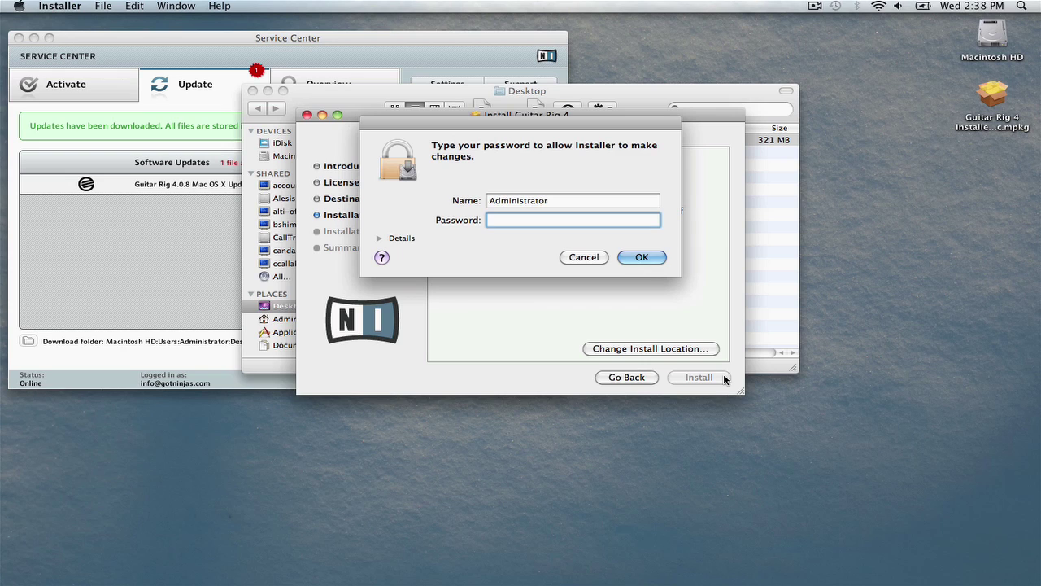
text(••••••••)
click(656, 261)
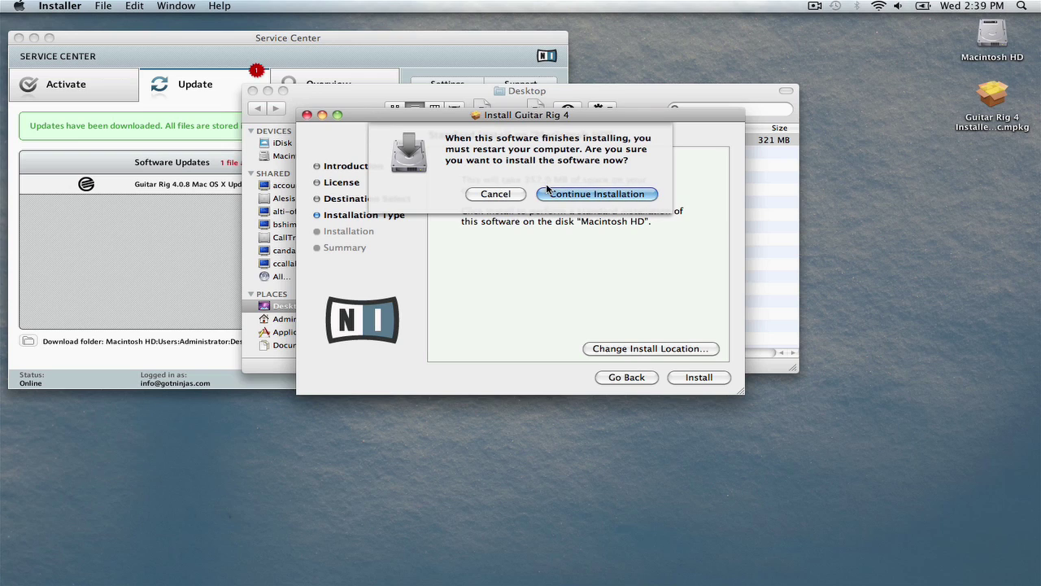
click(648, 193)
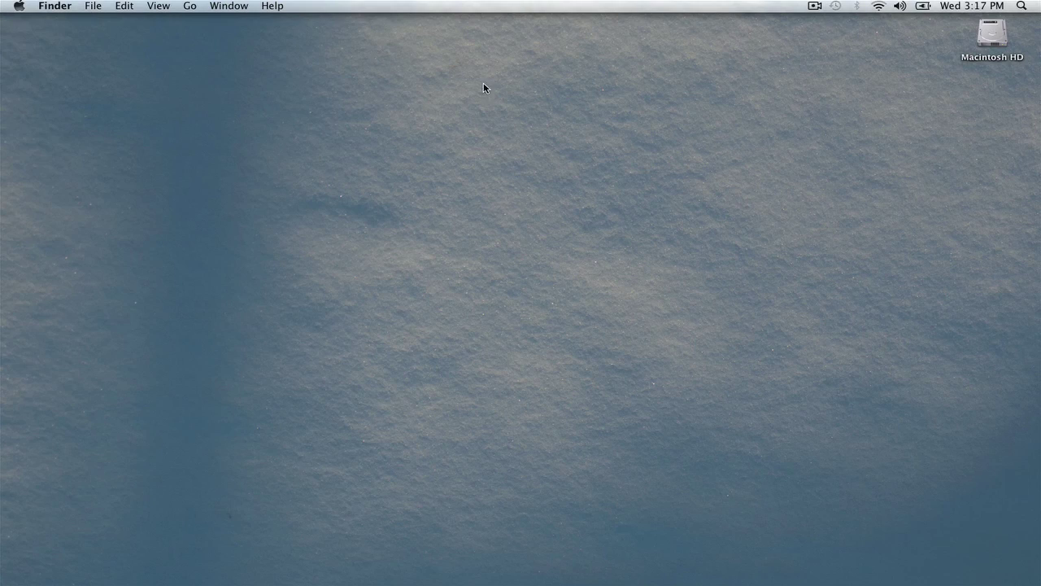
- Open Applications > Native Instruments > Guitar Rig 4 and launch Guitar Rig 4 from the Dock
click(189, 8)
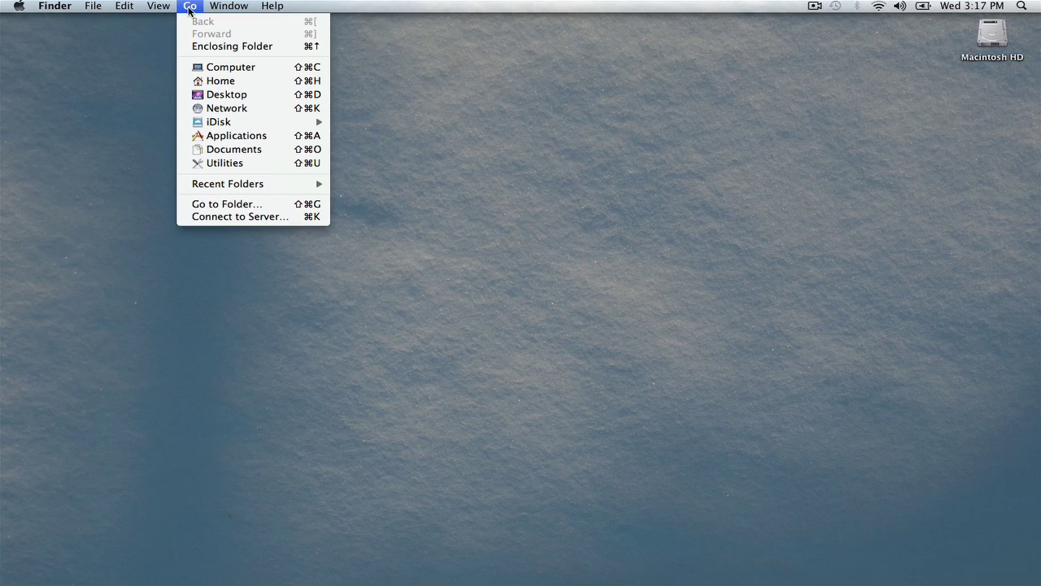
click(213, 138)
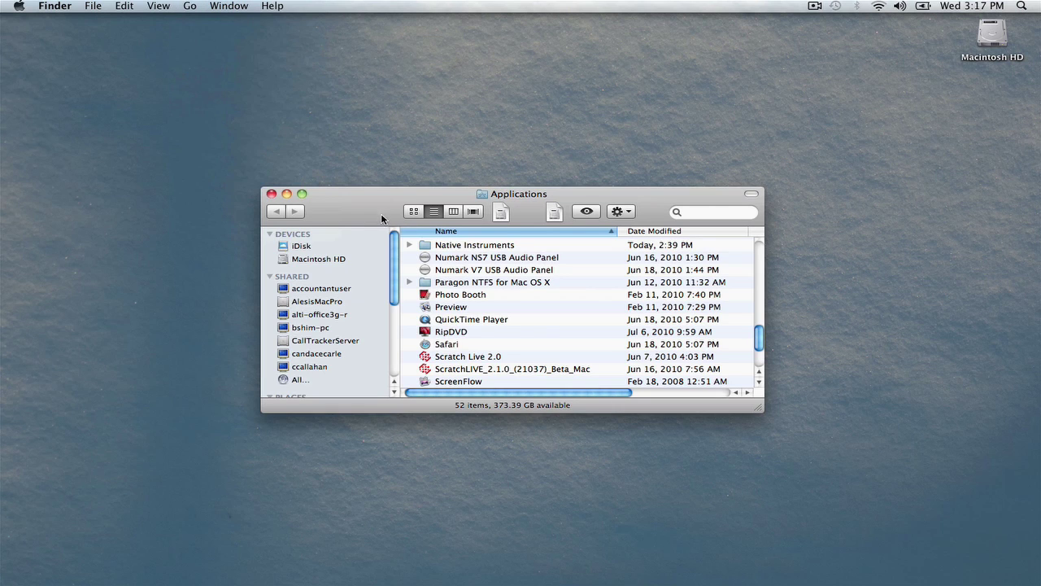
double_click(454, 246)
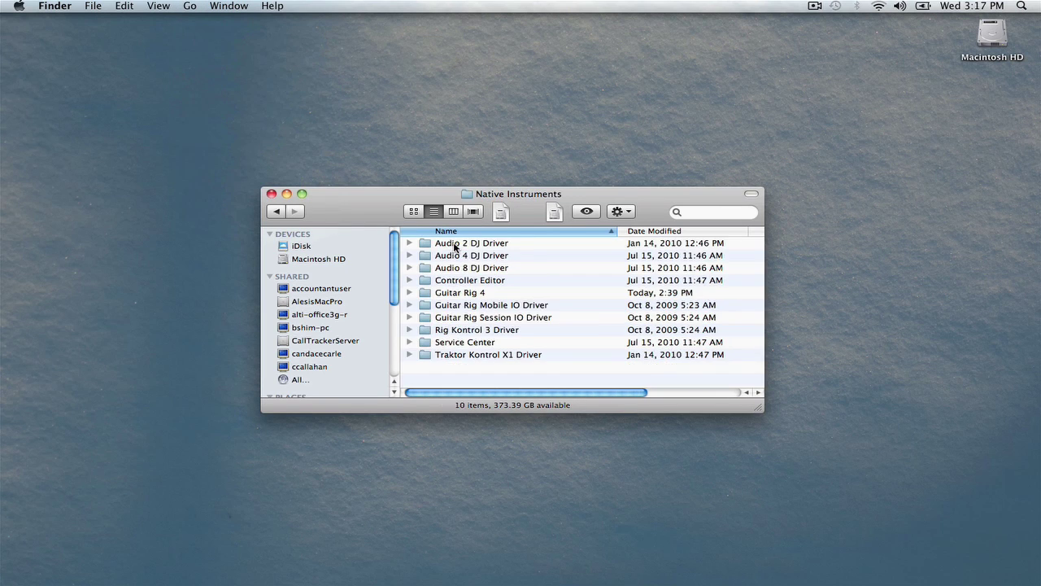
double_click(450, 295)
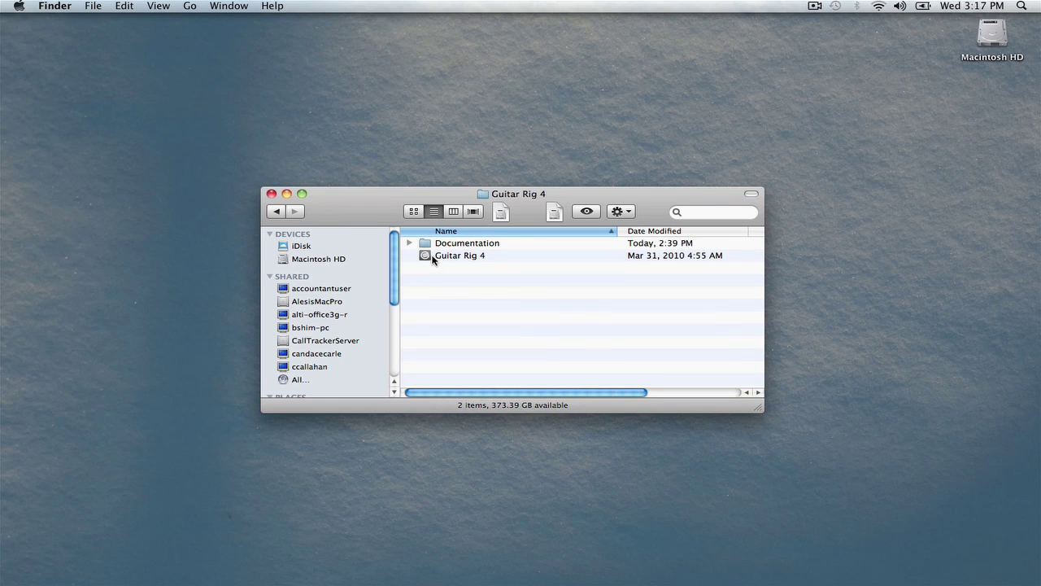
mouse_move(485, 583)
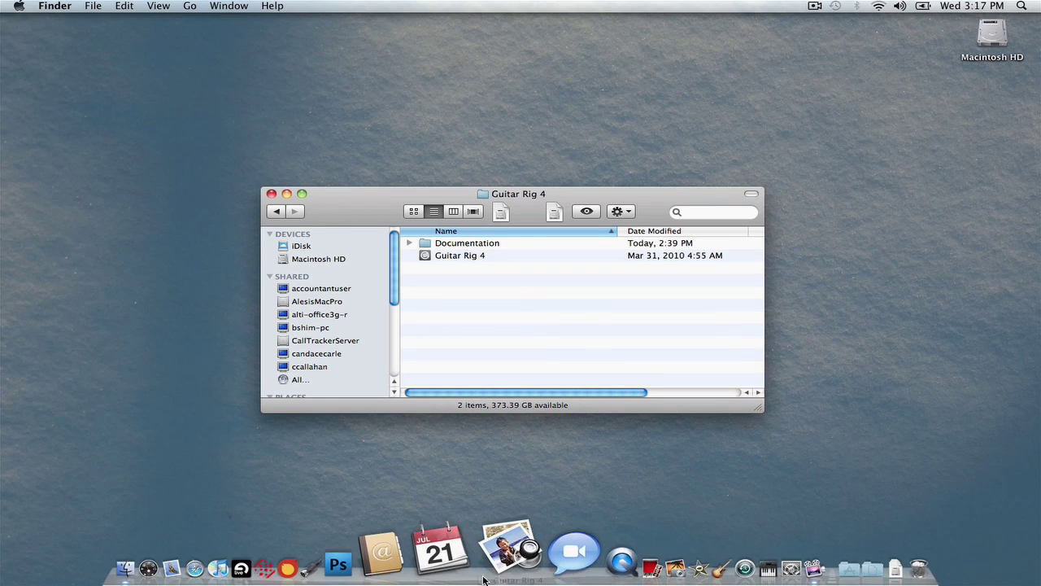
click(478, 552)
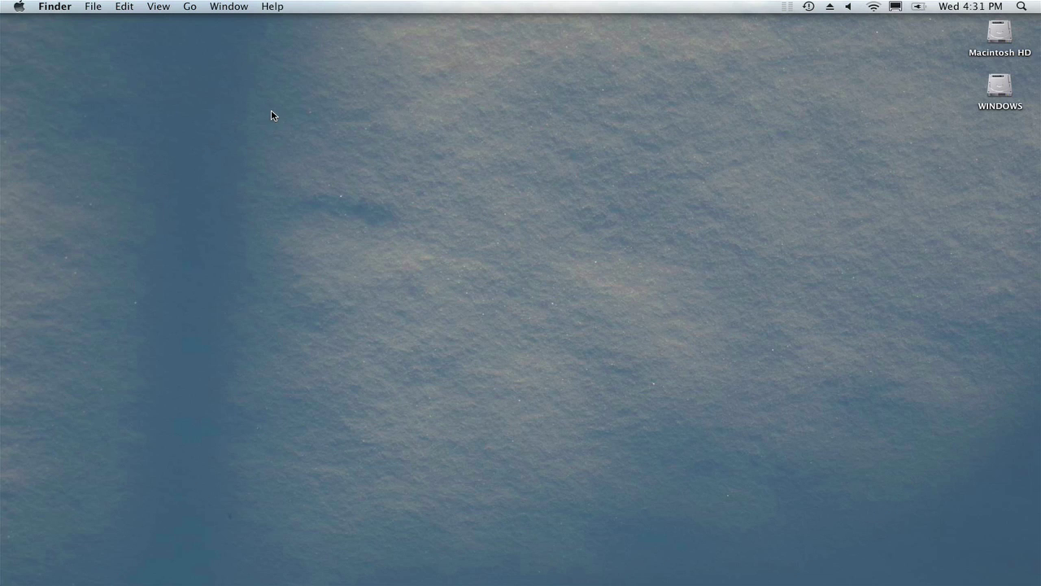
- Launch Audio MIDI Setup from the Utilities folder
click(192, 6)
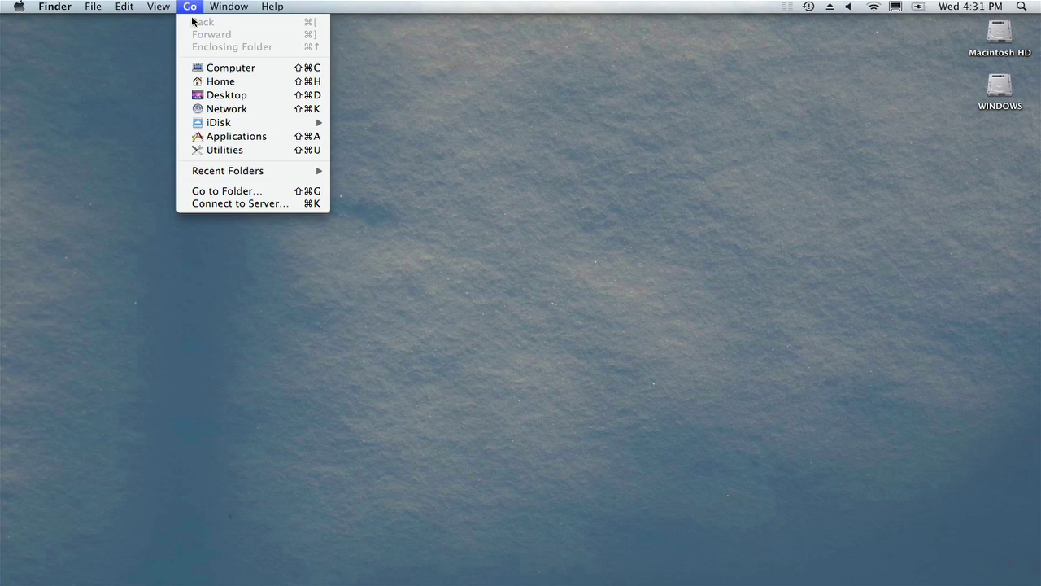
click(249, 149)
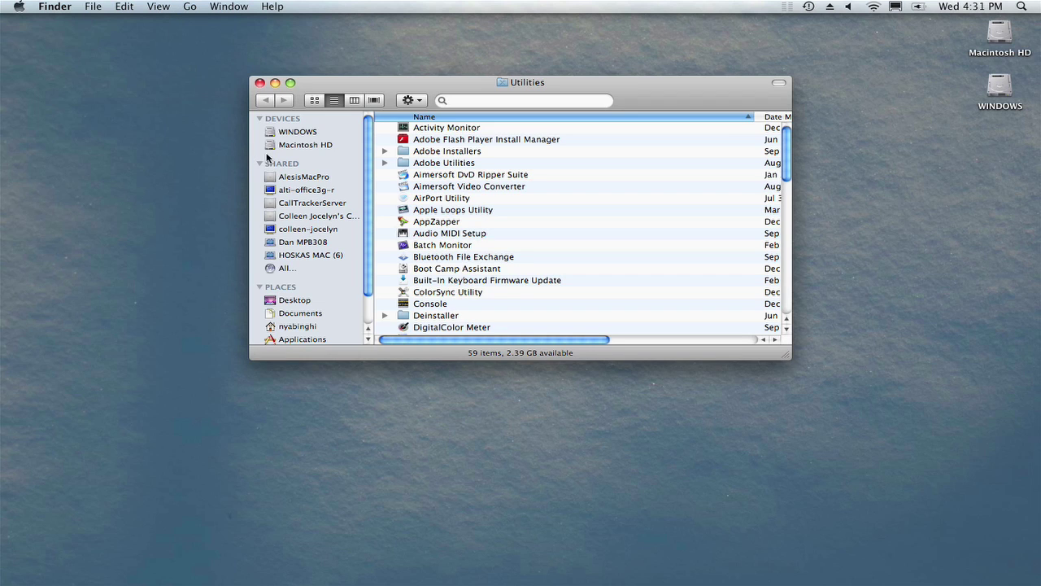
double_click(450, 234)
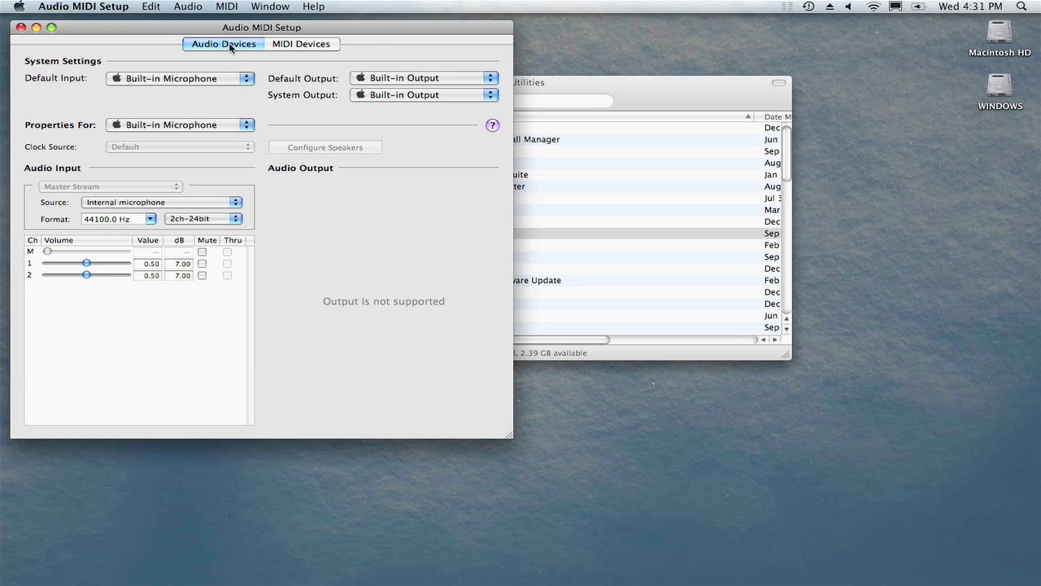
- Create an aggregate device of Built-in Output and C-Media USB Audio Device, then close Audio MIDI Setup
click(188, 6)
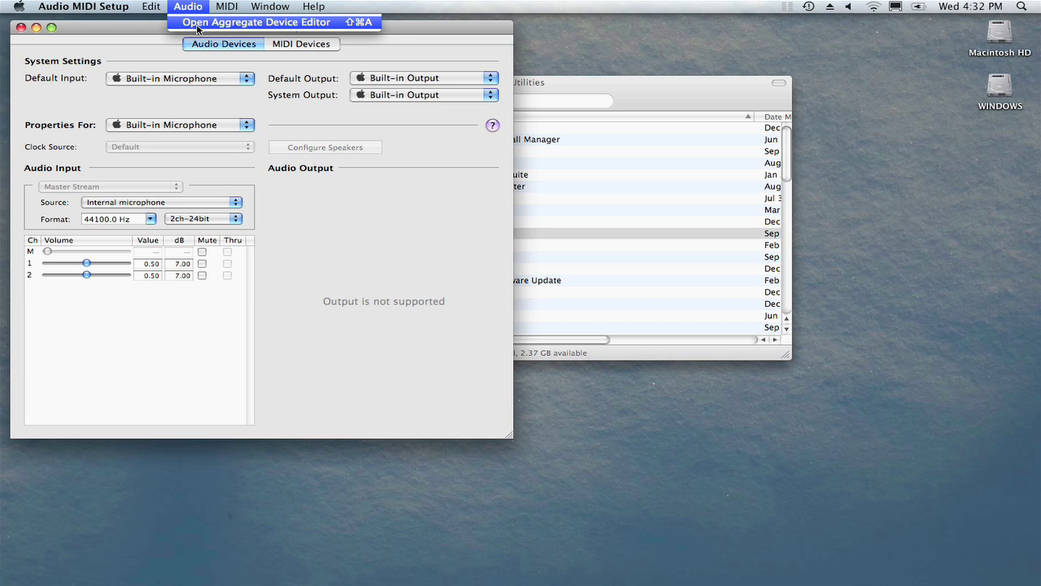
click(197, 22)
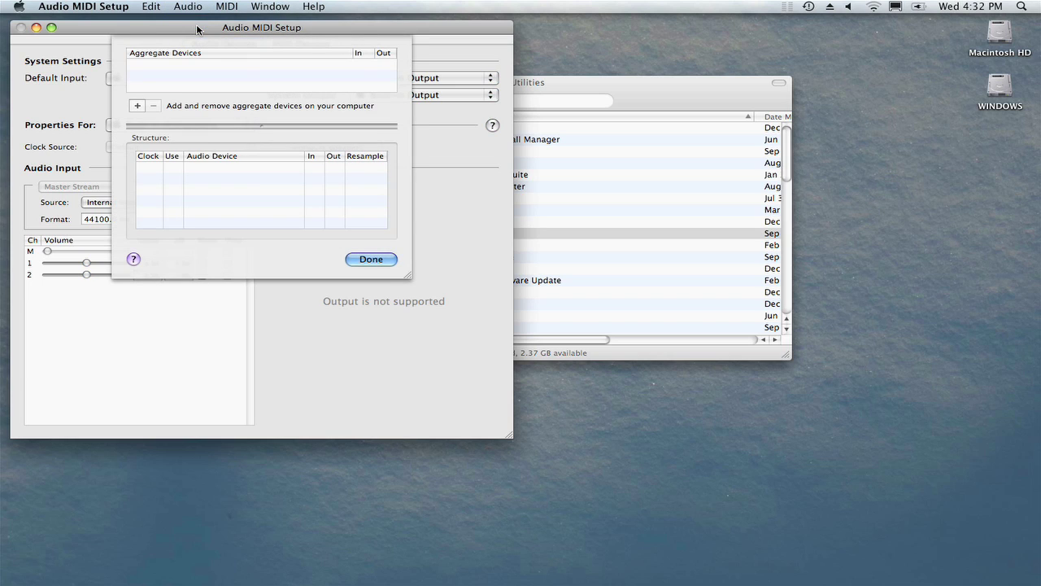
click(137, 106)
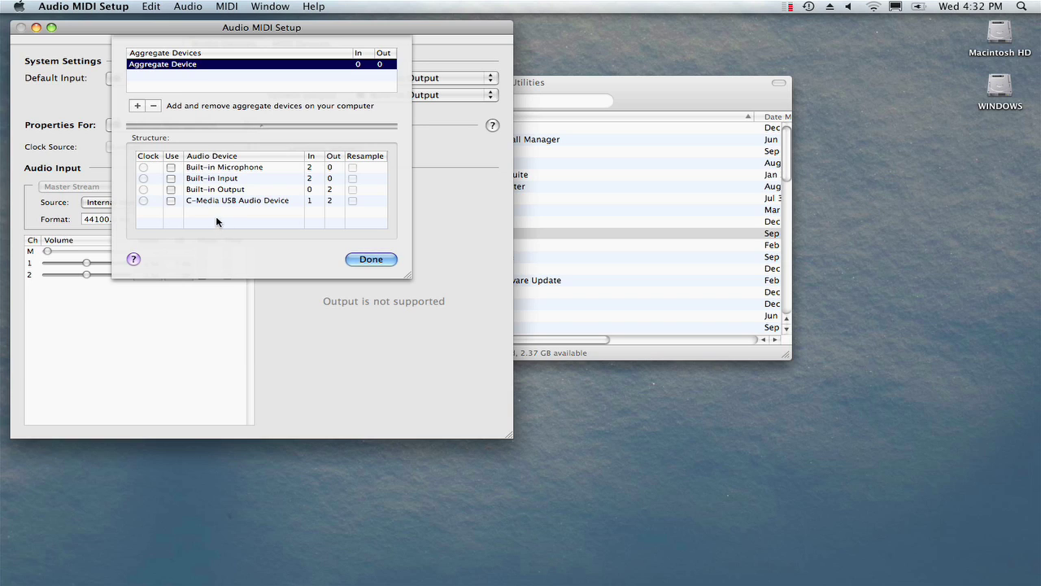
click(170, 189)
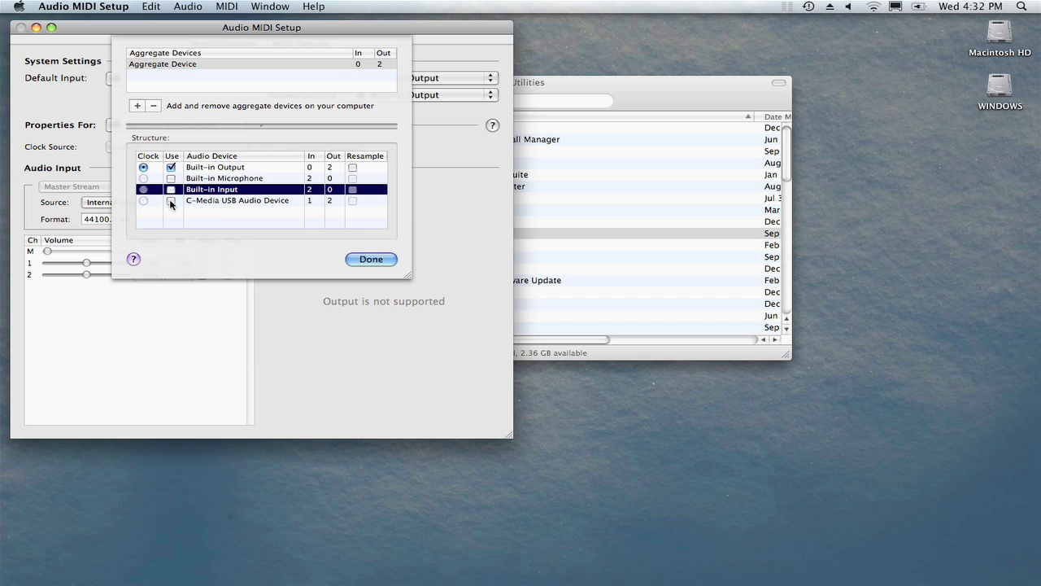
click(171, 200)
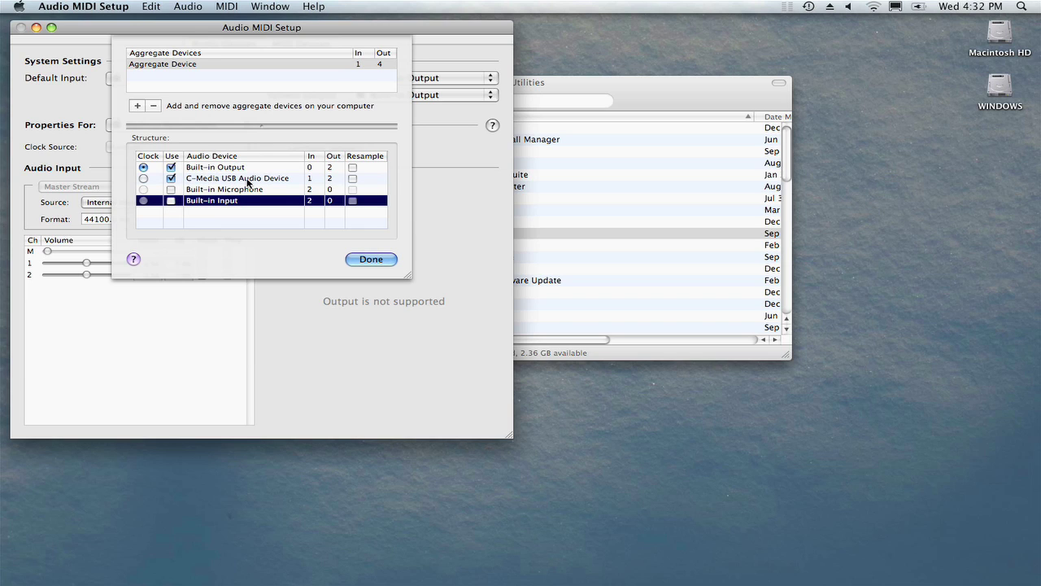
click(383, 259)
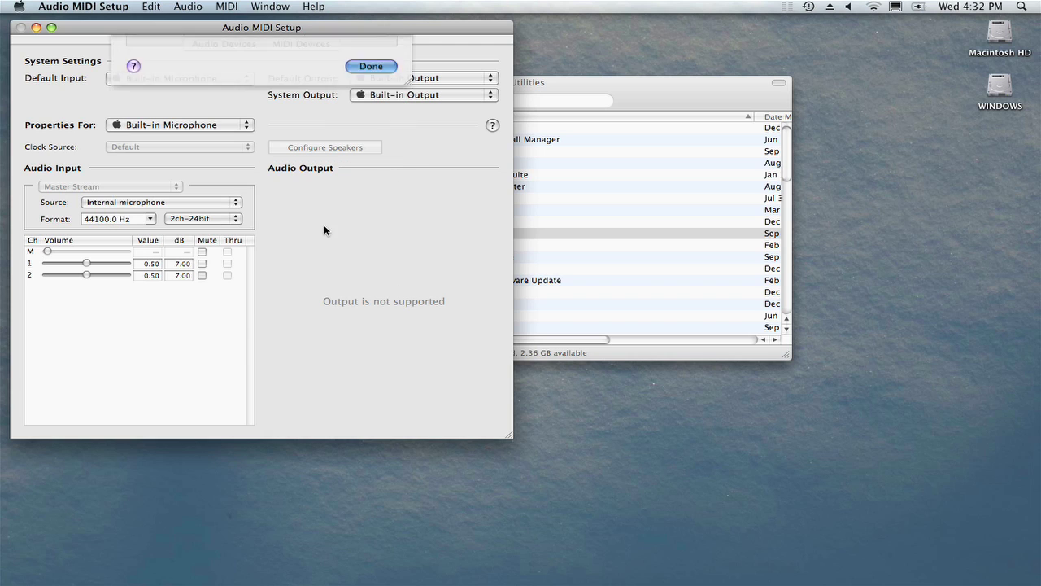
click(20, 27)
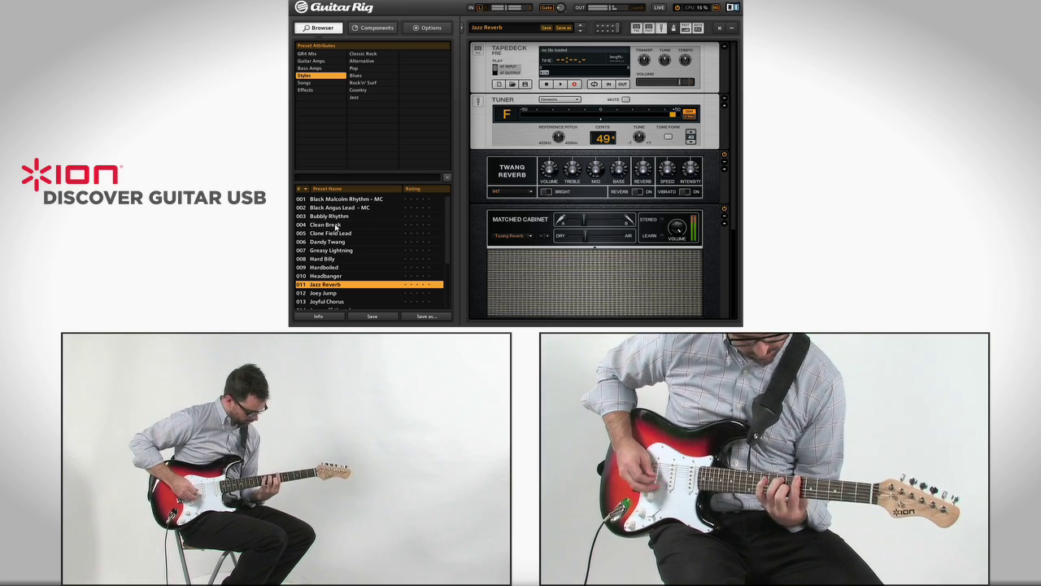
- Audition the Clean Break, Dandy Twang, Hard Billy and Headbanger presets, ending on Hardboiled
click(337, 225)
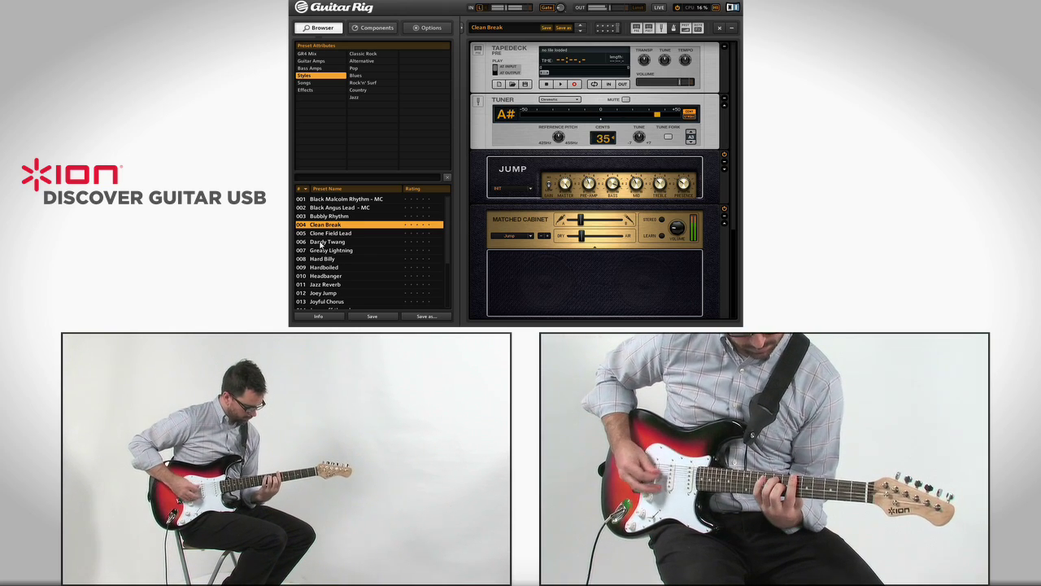
click(326, 242)
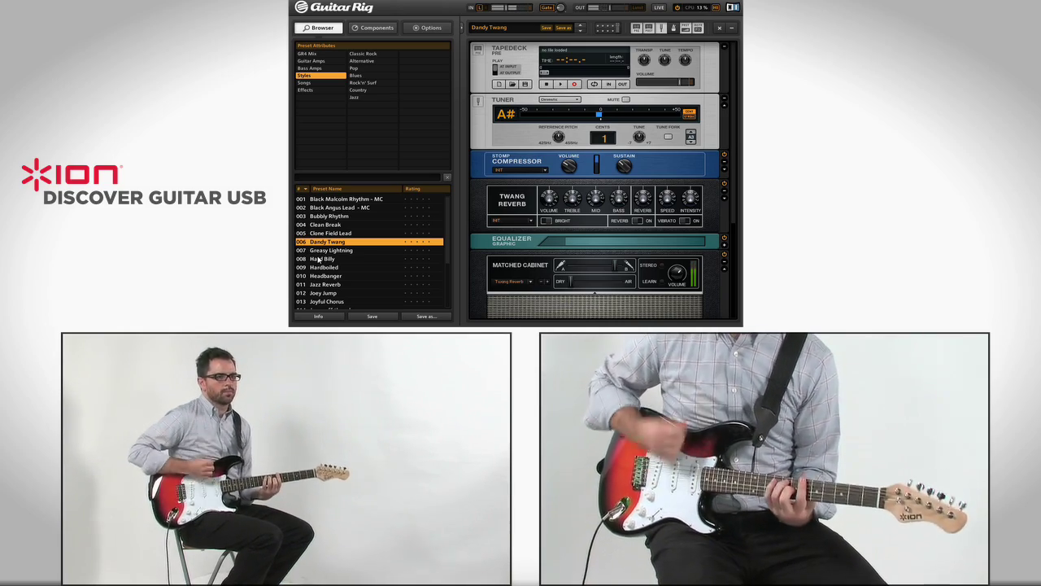
click(319, 258)
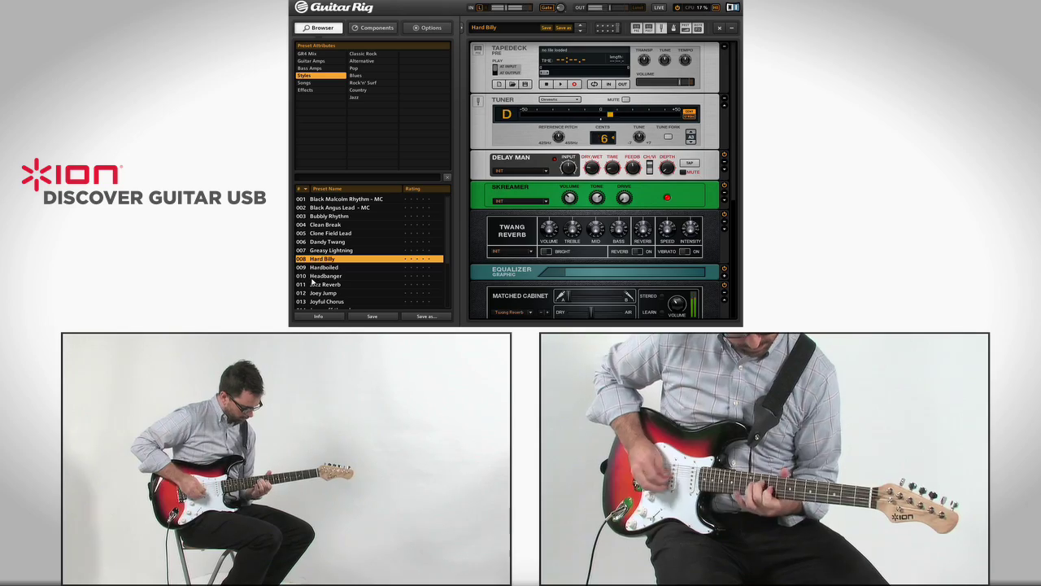
click(314, 278)
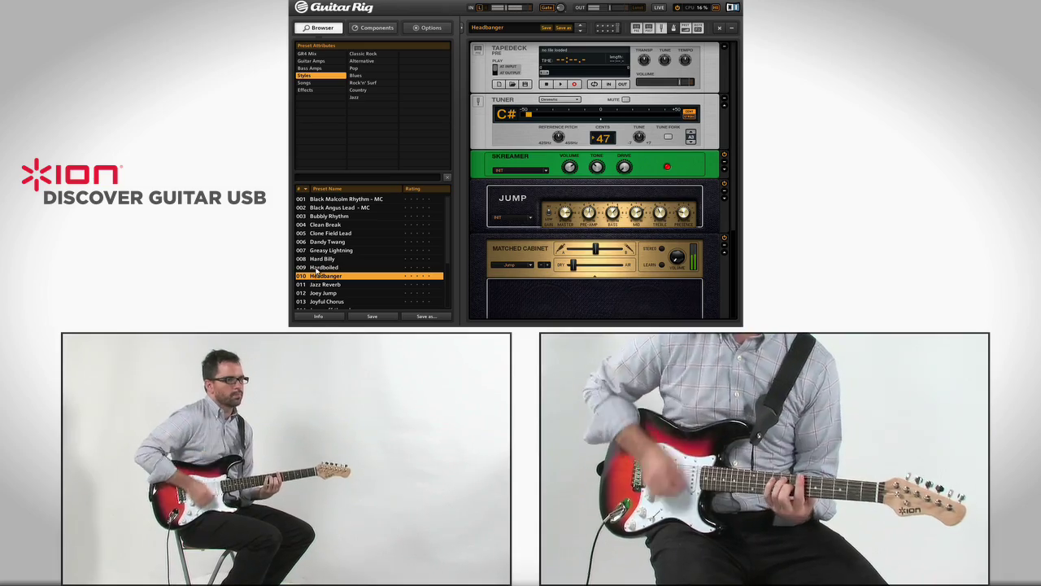
click(317, 267)
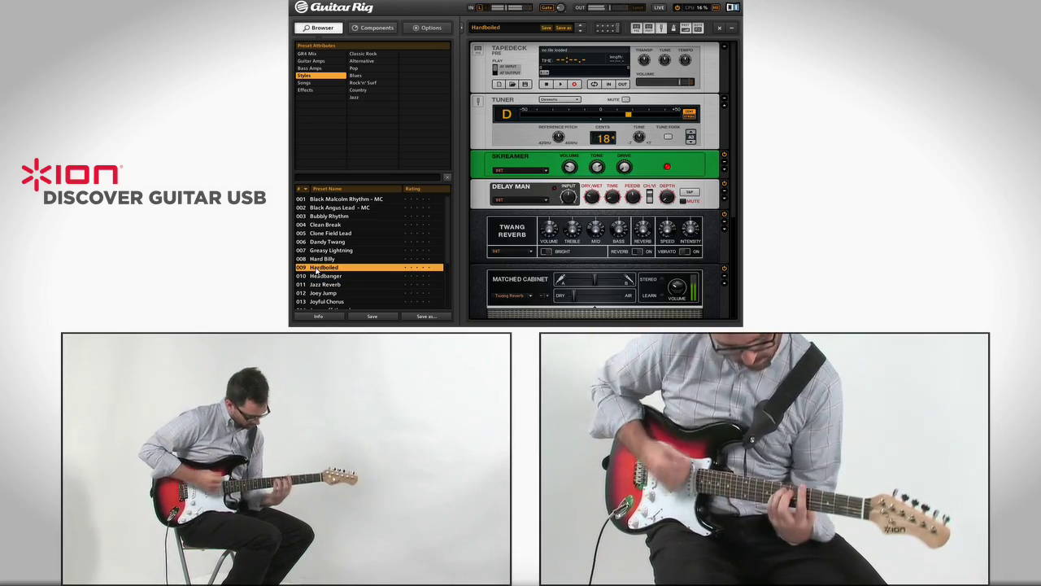